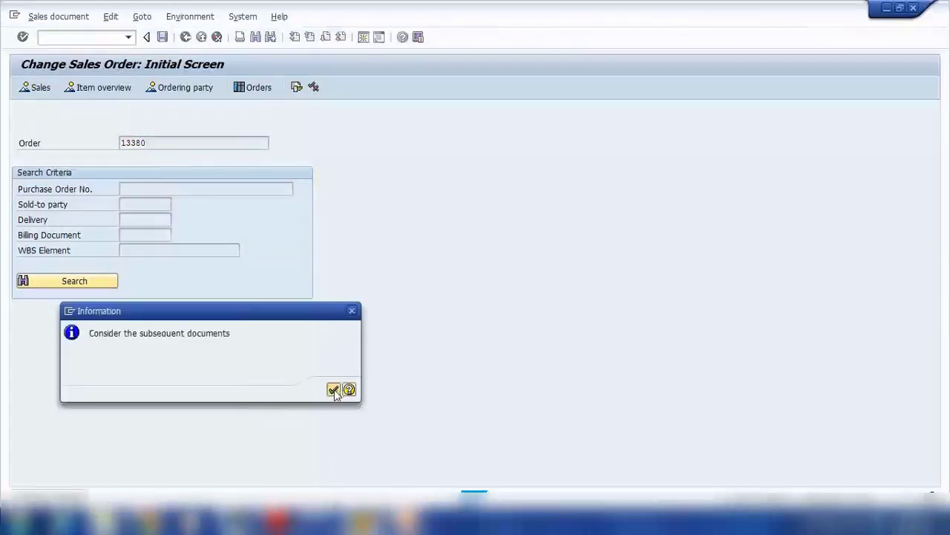
- Acknowledge the subsequent-documents message and open the sales order with the next order number for changing
{"action": "left_click", "coordinate": [333, 389]}
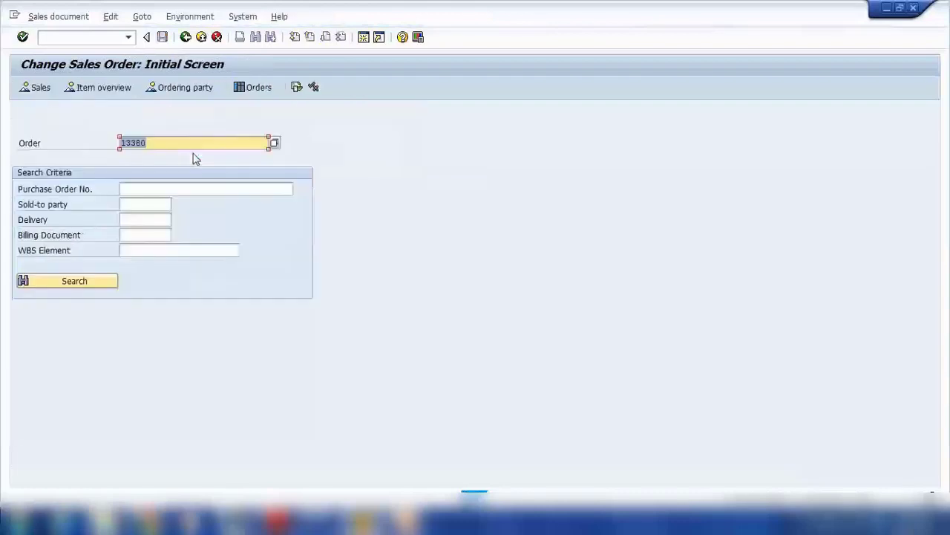
{"action": "left_click", "coordinate": [182, 140]}
{"action": "key", "text": "BackSpace"}
{"action": "type", "text": "1"}
{"action": "key", "text": "Return"}
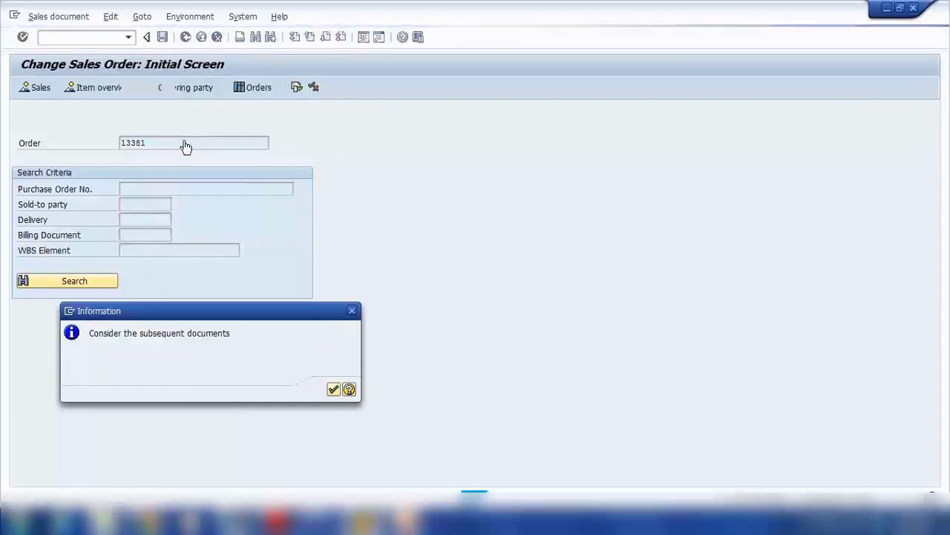
- Start a new sales order with transaction VA01, using order type OR
{"action": "left_click", "coordinate": [77, 42]}
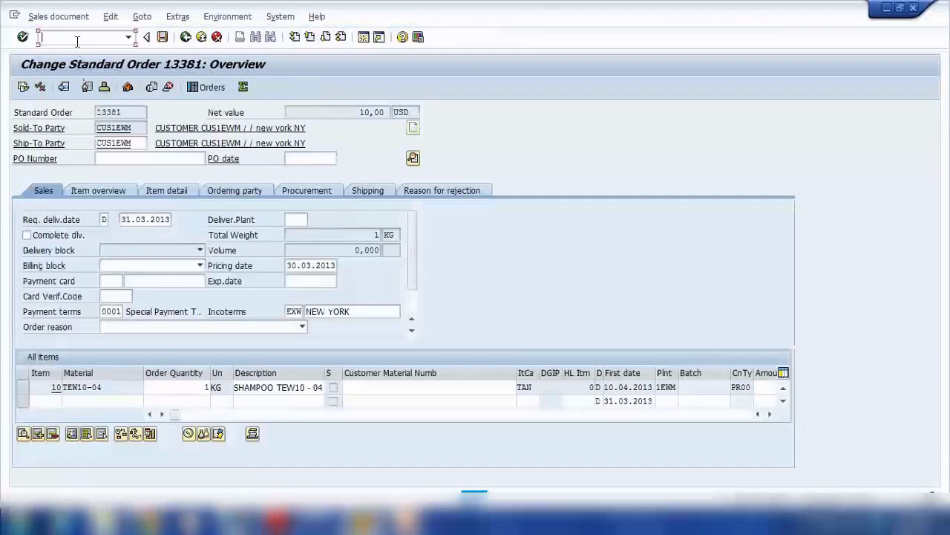
{"action": "type", "text": "/nva01"}
{"action": "key", "text": "Return"}
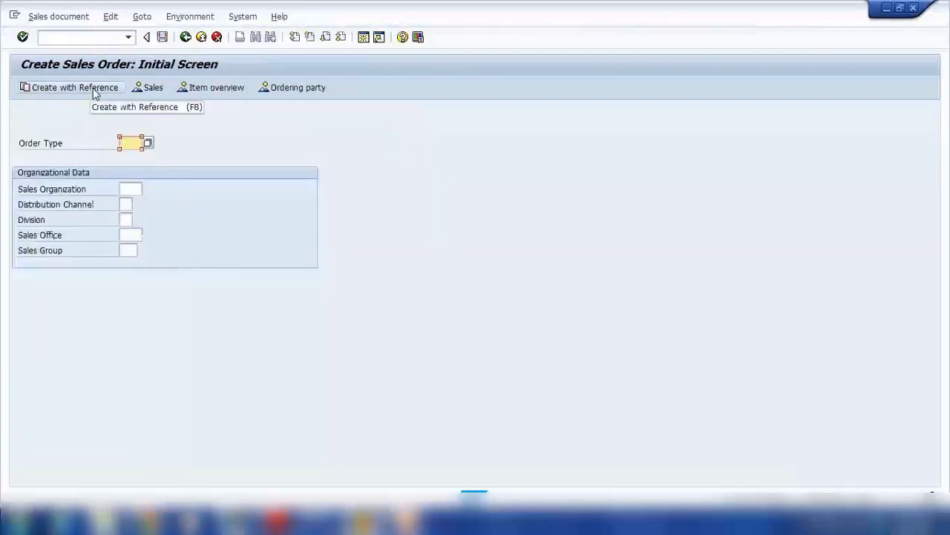
{"action": "type", "text": "or"}
{"action": "key", "text": "Return"}
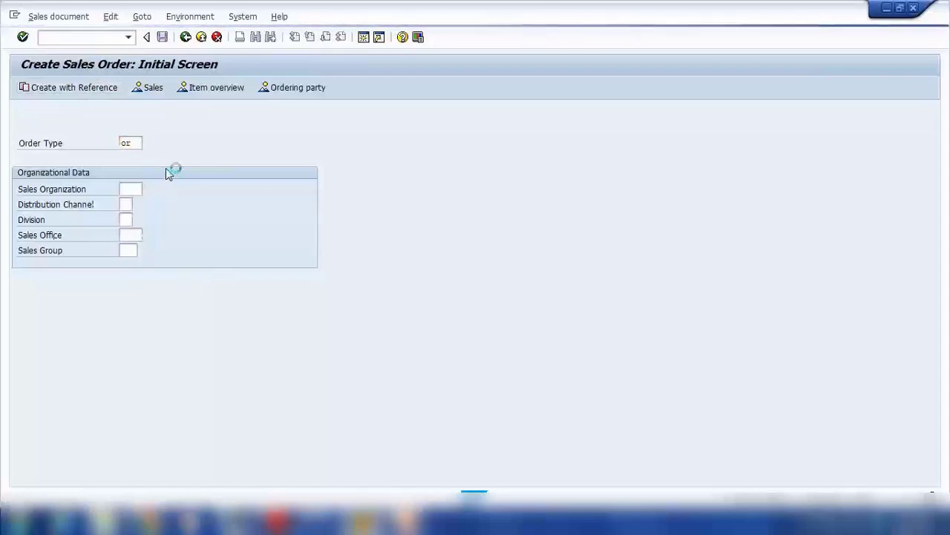
- Enter the customer's number as sold-to party and "sc" as the PO number
{"action": "type", "text": "3"}
{"action": "key", "text": "Down"}
{"action": "key", "text": "Return"}
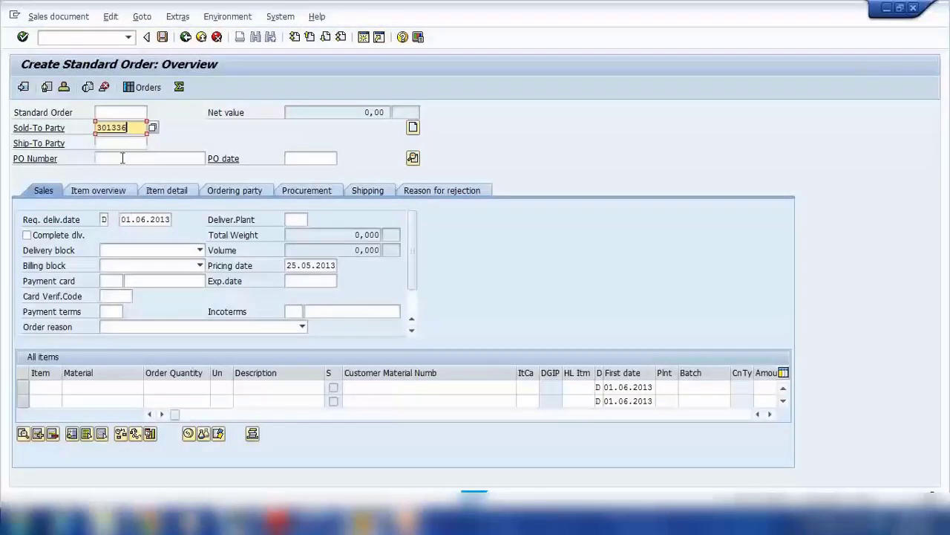
{"action": "left_click", "coordinate": [121, 158]}
{"action": "type", "text": "sc"}
- Enter two order items: material P-109 with quantity 1 and material P-1091 with quantity 2
{"action": "left_click", "coordinate": [124, 384]}
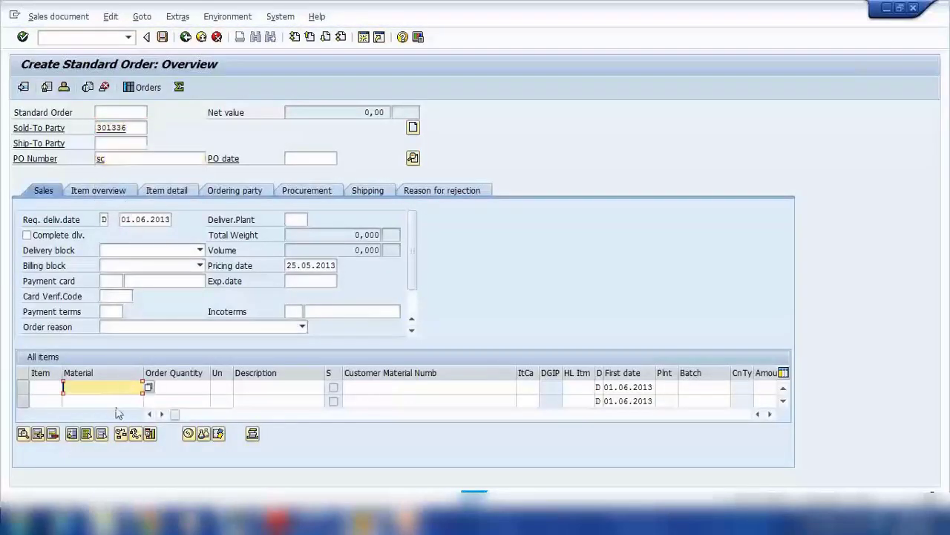
{"action": "left_click", "coordinate": [115, 423]}
{"action": "left_click", "coordinate": [181, 387]}
{"action": "type", "text": "1"}
{"action": "left_click", "coordinate": [92, 401]}
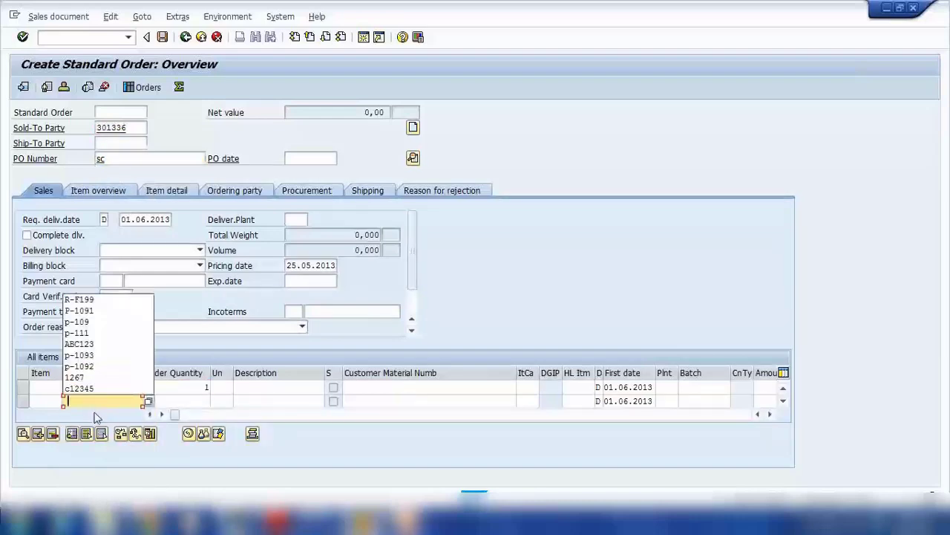
{"action": "left_click", "coordinate": [105, 324]}
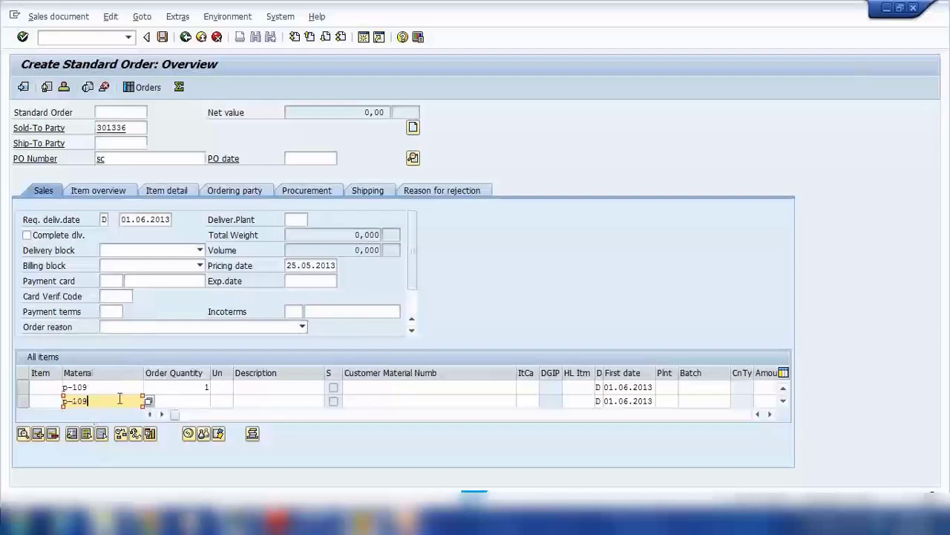
{"action": "type", "text": "1"}
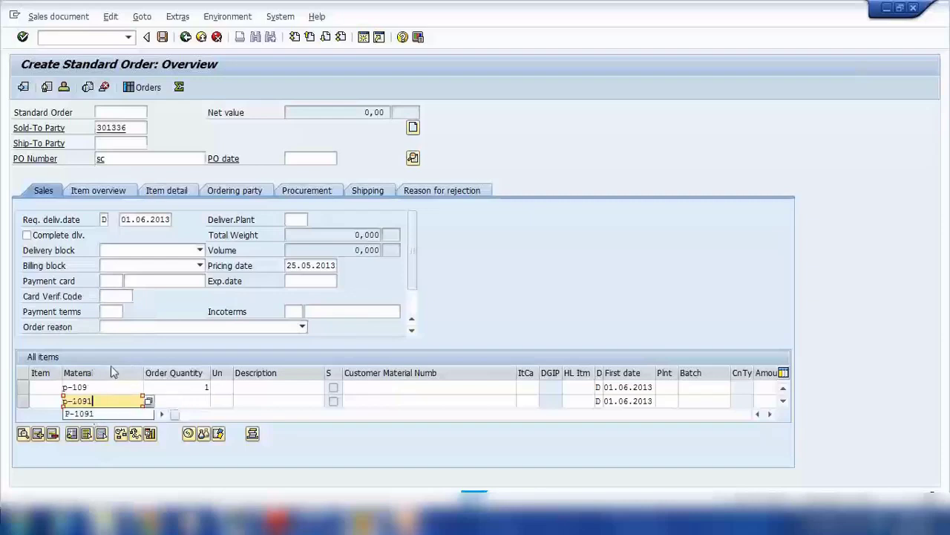
{"action": "left_click", "coordinate": [202, 404]}
{"action": "type", "text": "2"}
{"action": "key", "text": "Return"}
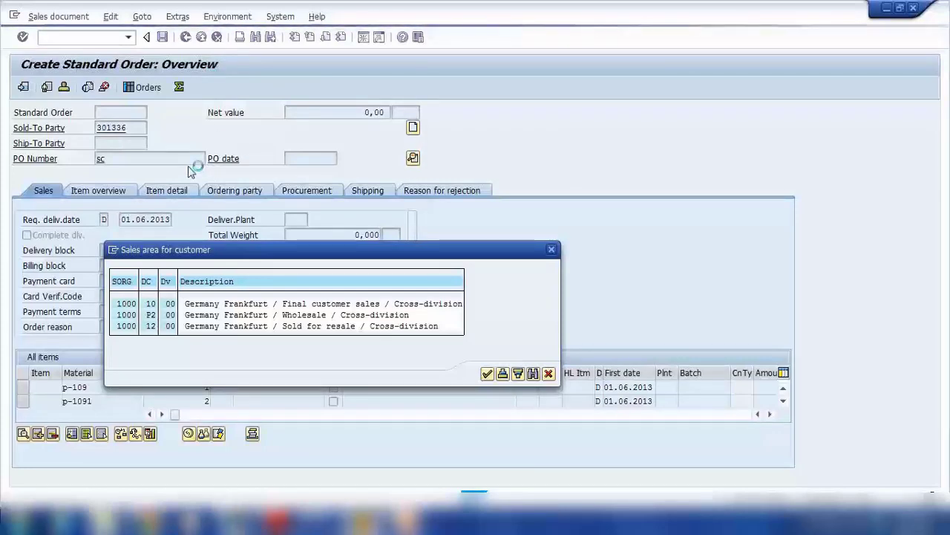
- Choose the customer's sales area and continue past the open-quotation and bill-of-material messages
{"action": "left_click", "coordinate": [359, 286]}
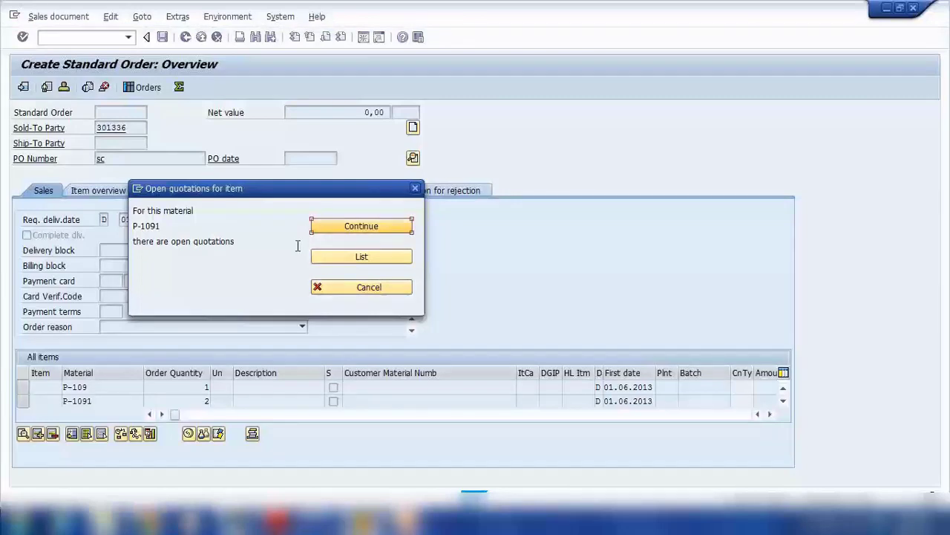
{"action": "key", "text": "Return"}
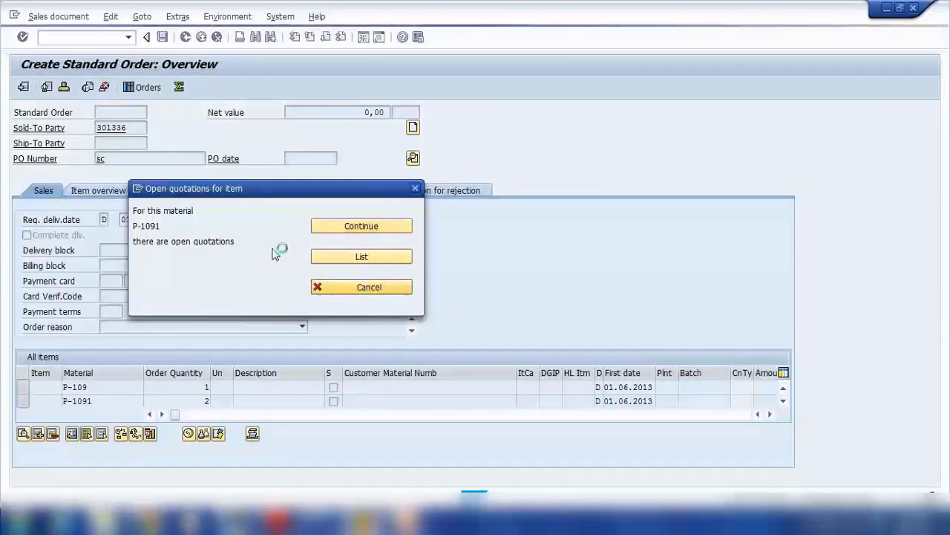
{"action": "left_click", "coordinate": [37, 87]}
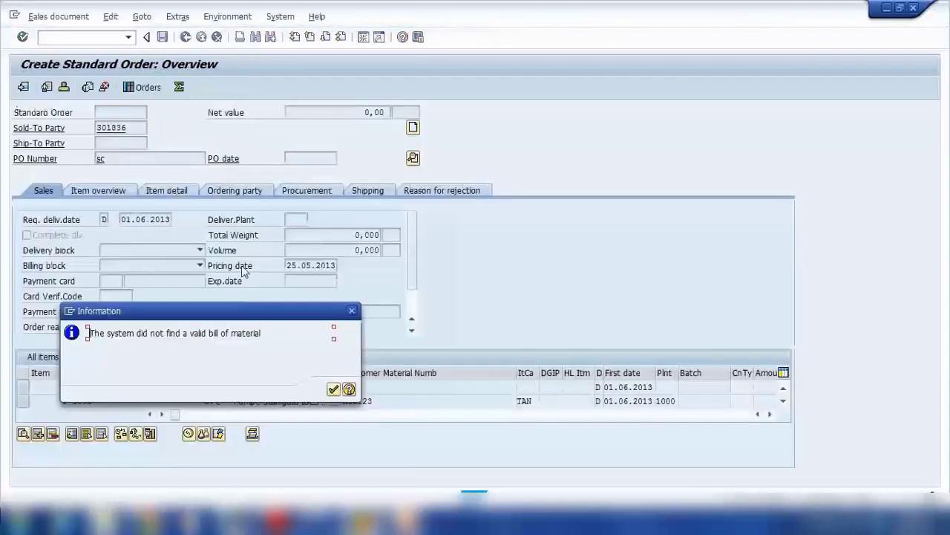
{"action": "left_click", "coordinate": [332, 390]}
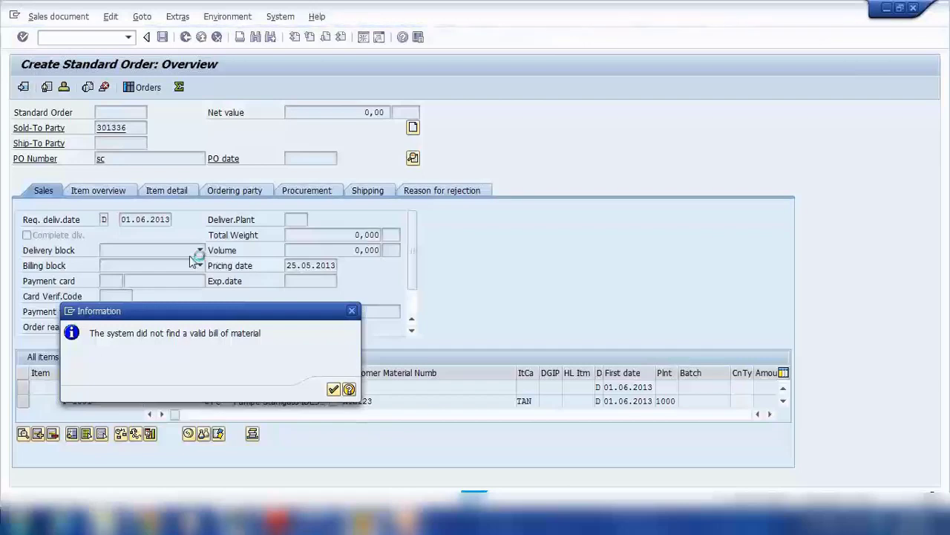
- Examine the plants assigned to the P-109 and P-1091 order items
{"action": "left_click", "coordinate": [784, 390]}
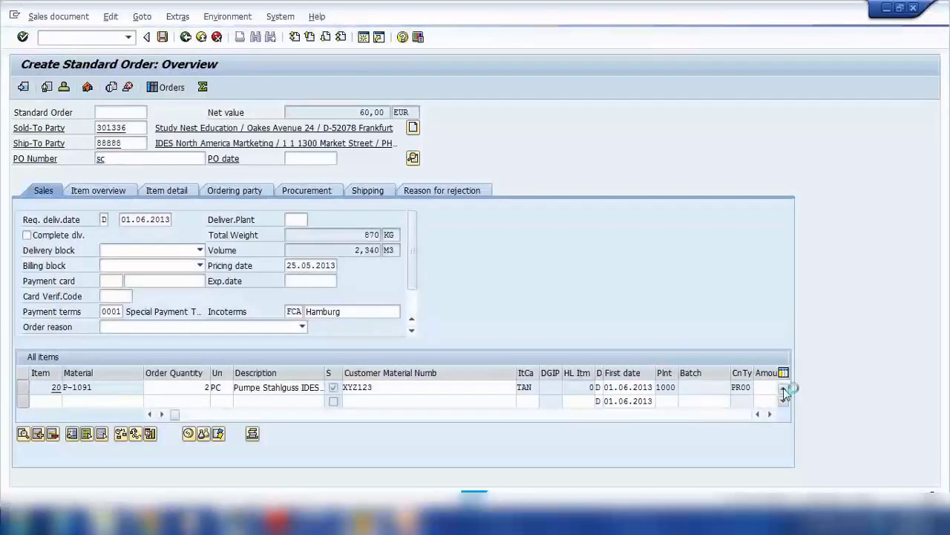
{"action": "scroll", "coordinate": [175, 382], "scroll_direction": "up", "scroll_amount": 1}
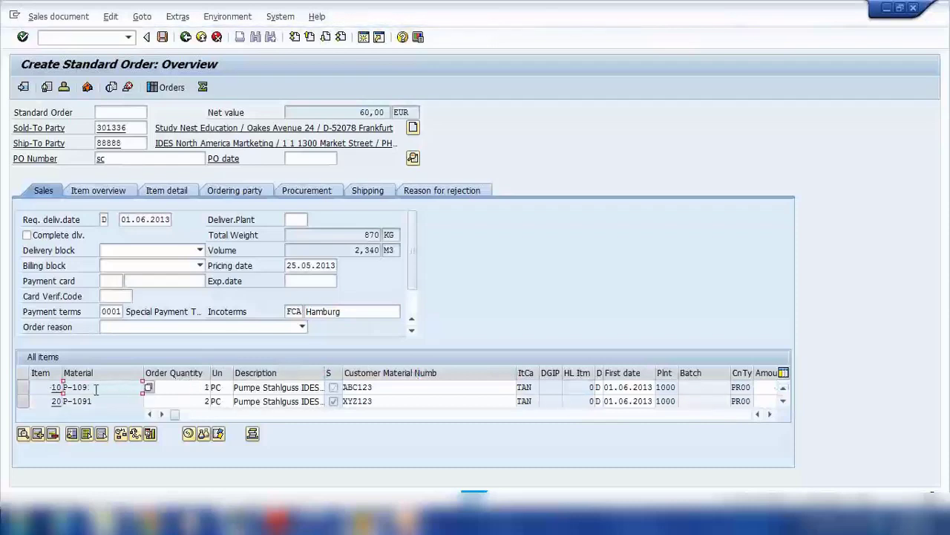
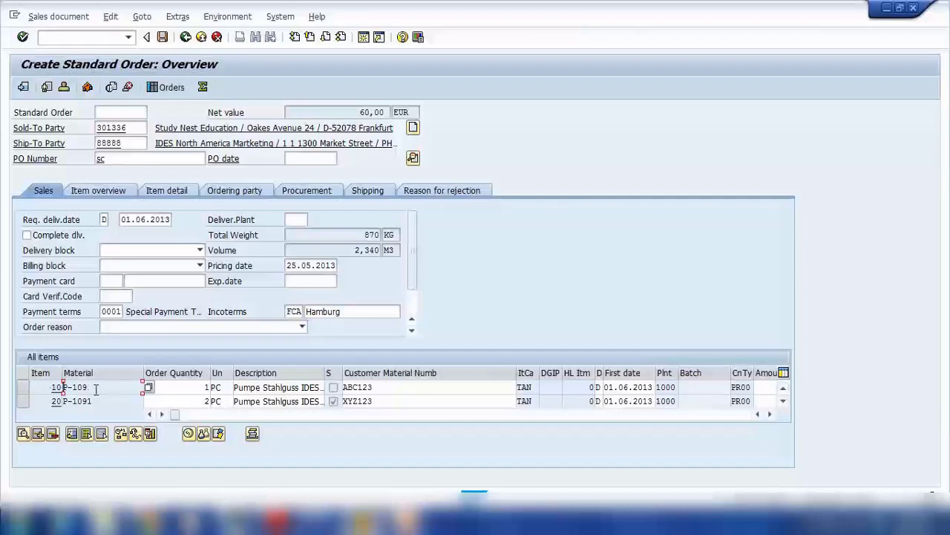
{"action": "left_click", "coordinate": [665, 387]}
{"action": "left_click_drag", "start_coordinate": [657, 401], "coordinate": [683, 400]}
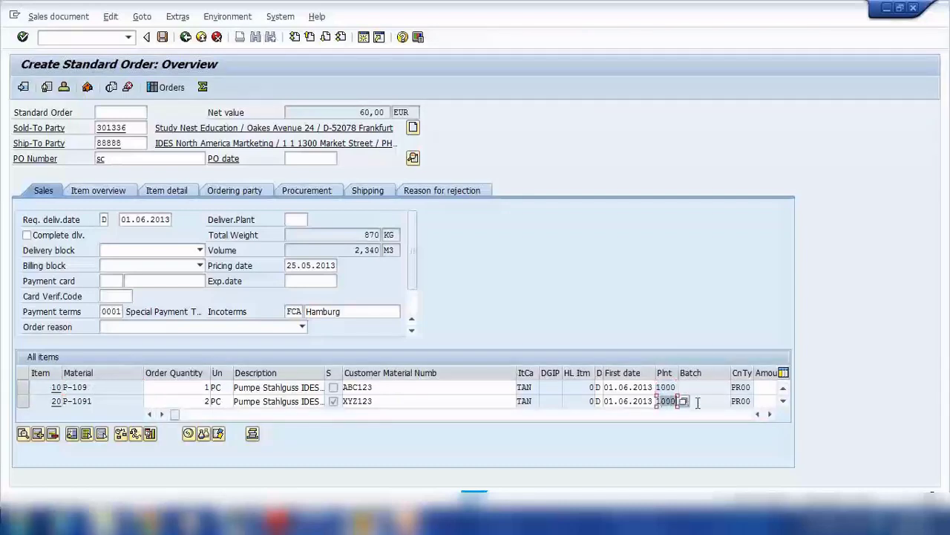
{"action": "key", "text": "Up"}
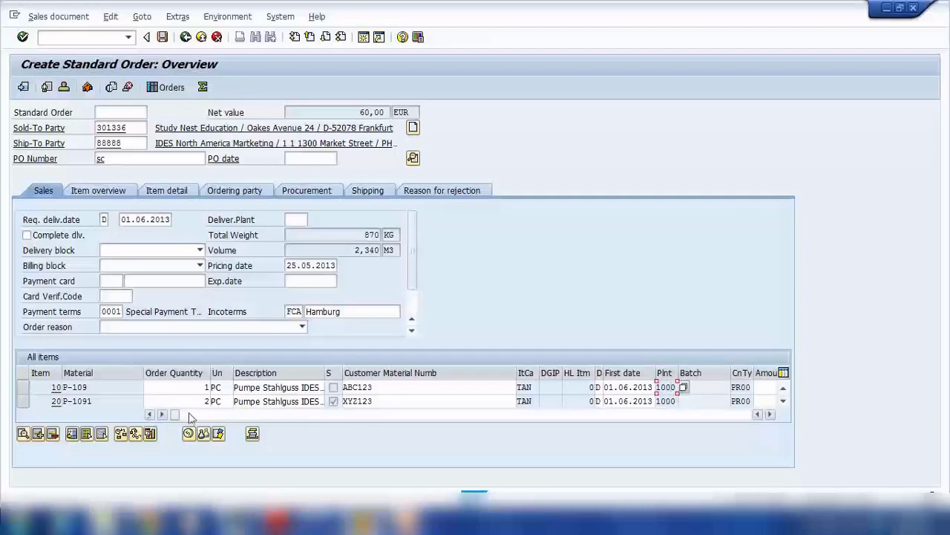
{"action": "left_click_drag", "start_coordinate": [657, 387], "coordinate": [692, 387]}
{"action": "double_click", "coordinate": [661, 401]}
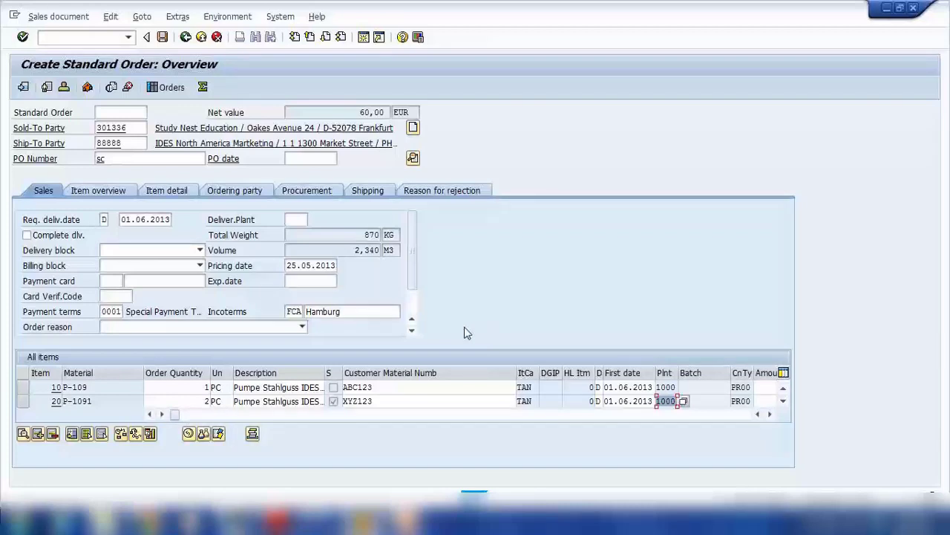
- Try to run the fast change of plant without selecting any order items
{"action": "left_click", "coordinate": [142, 16]}
{"action": "left_click", "coordinate": [110, 16]}
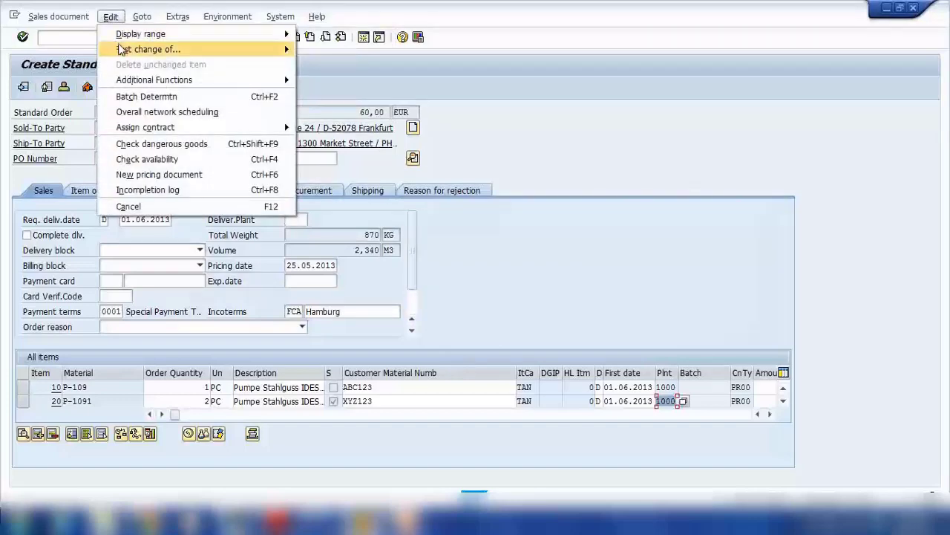
{"action": "mouse_move", "coordinate": [190, 52]}
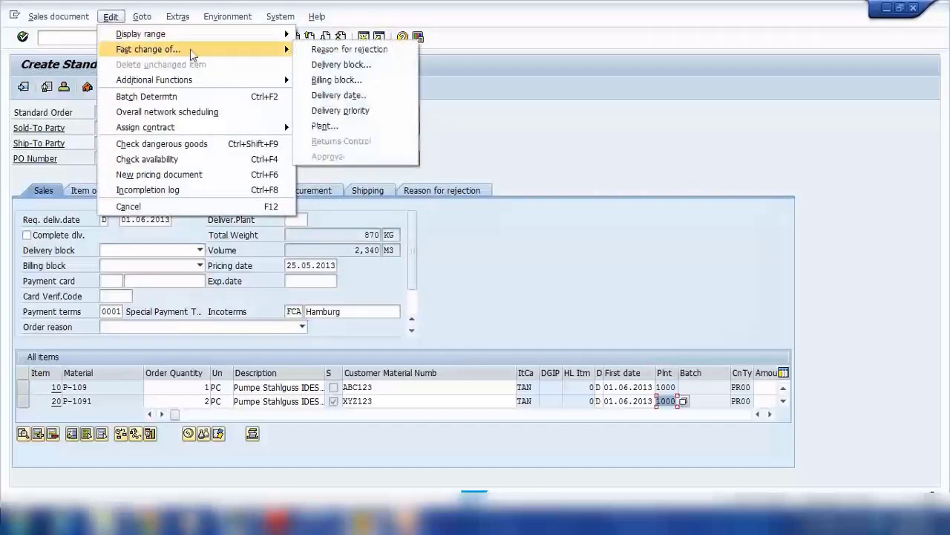
{"action": "left_click", "coordinate": [333, 128]}
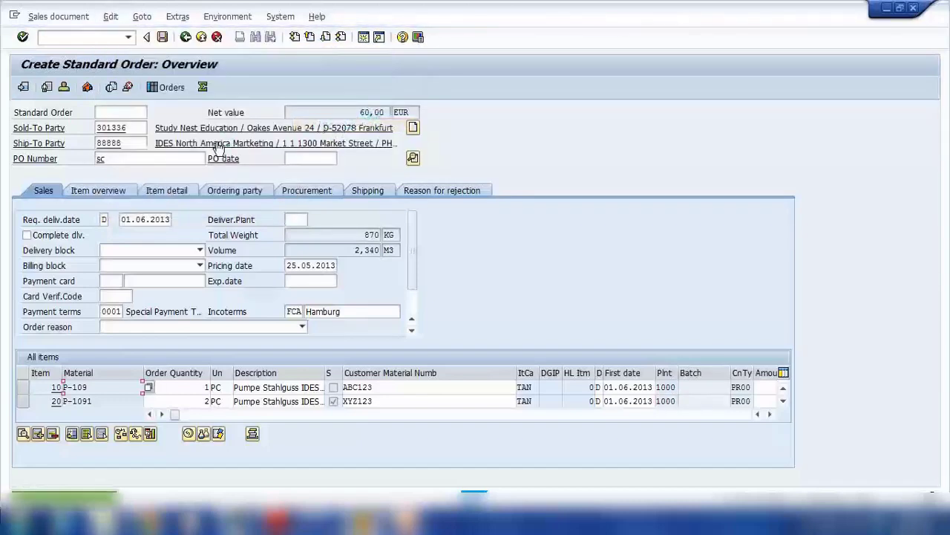
- Select both order items and try to fast-change their plant to 1200 (Dresden)
{"action": "left_click_drag", "start_coordinate": [22, 399], "coordinate": [22, 387]}
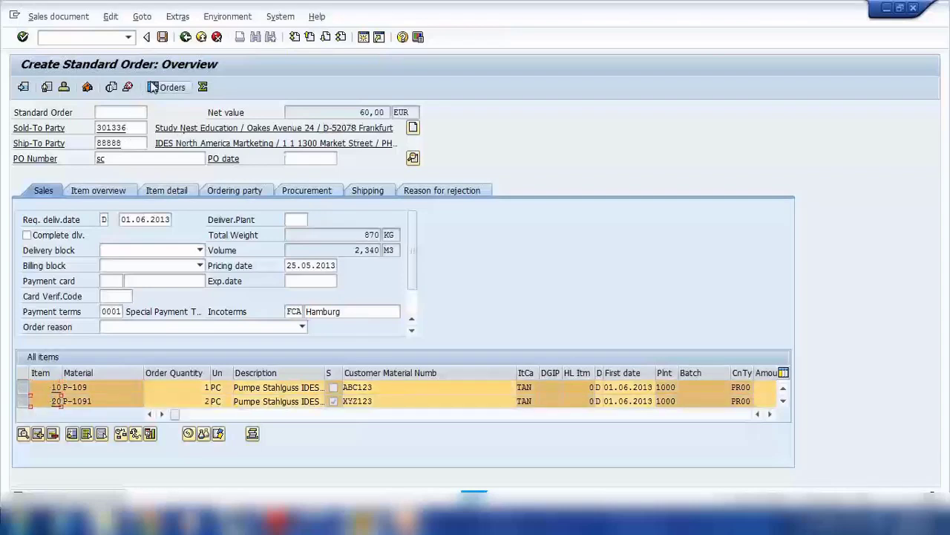
{"action": "left_click", "coordinate": [113, 19]}
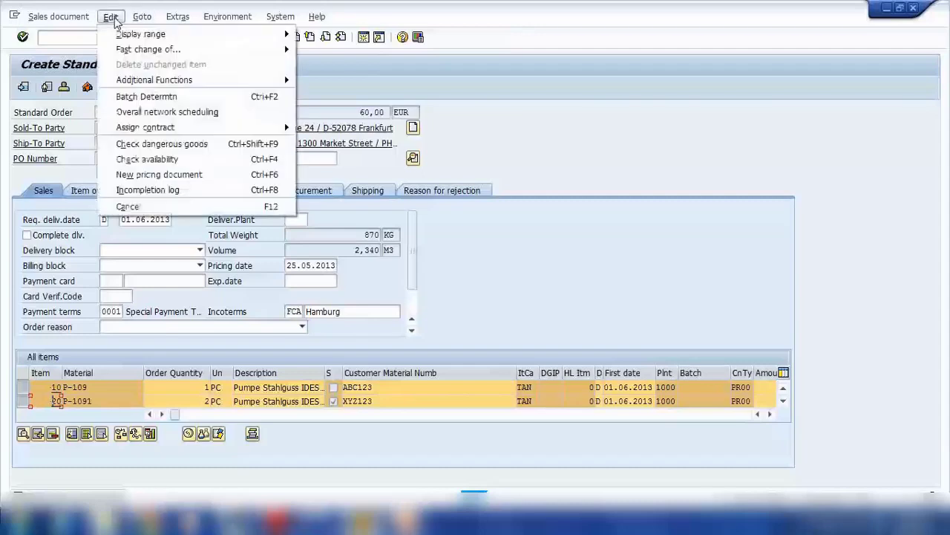
{"action": "mouse_move", "coordinate": [148, 49]}
{"action": "left_click", "coordinate": [338, 127]}
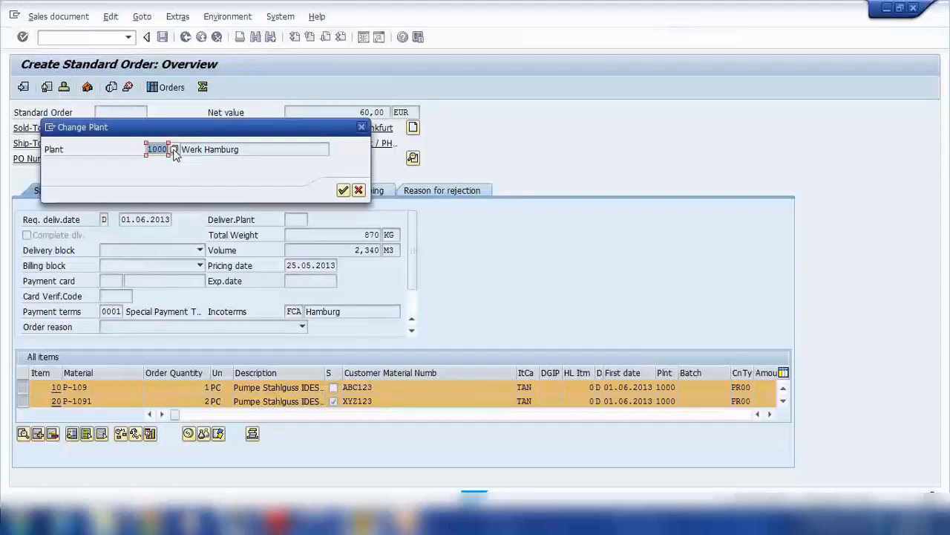
{"action": "key", "text": "Return"}
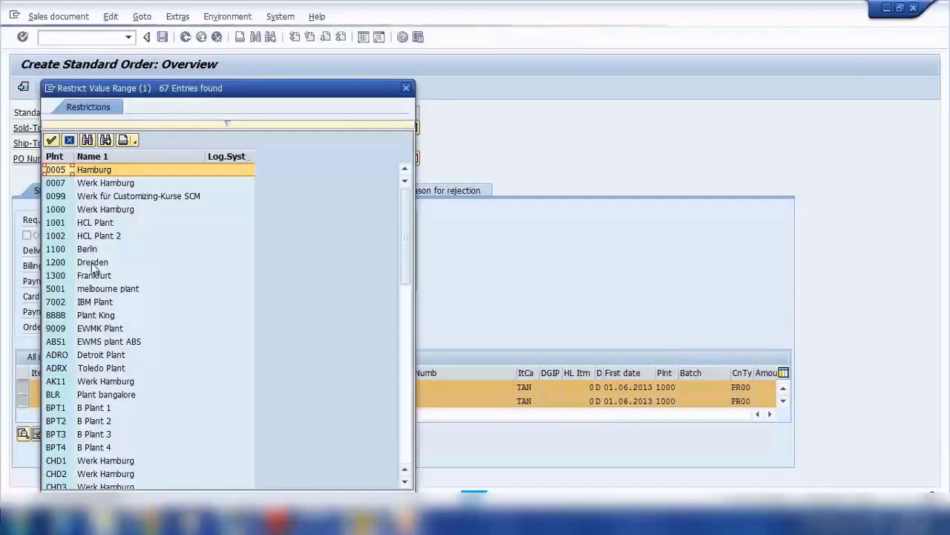
{"action": "left_click", "coordinate": [93, 263]}
{"action": "left_click", "coordinate": [50, 139]}
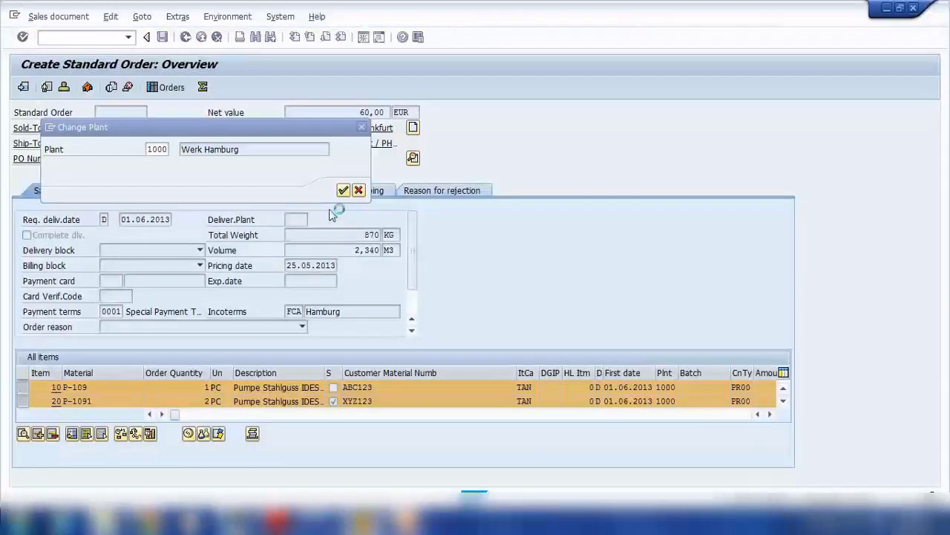
{"action": "type", "text": "1200"}
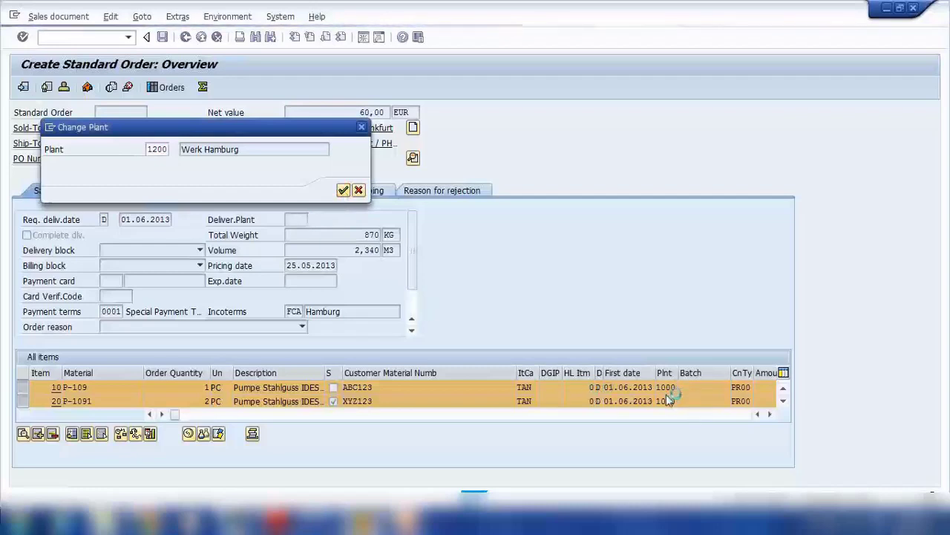
{"action": "key", "text": "Return"}
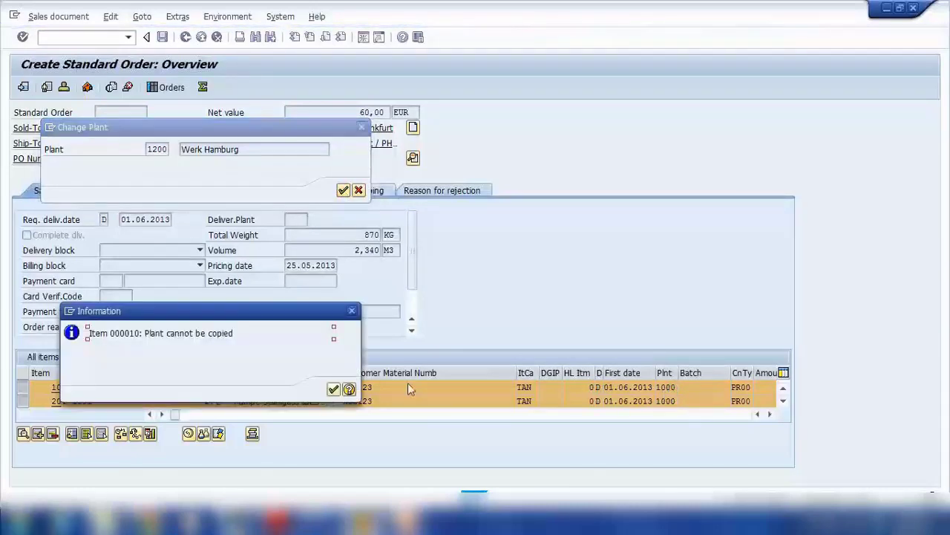
{"action": "left_click", "coordinate": [334, 389]}
{"action": "left_click", "coordinate": [334, 389]}
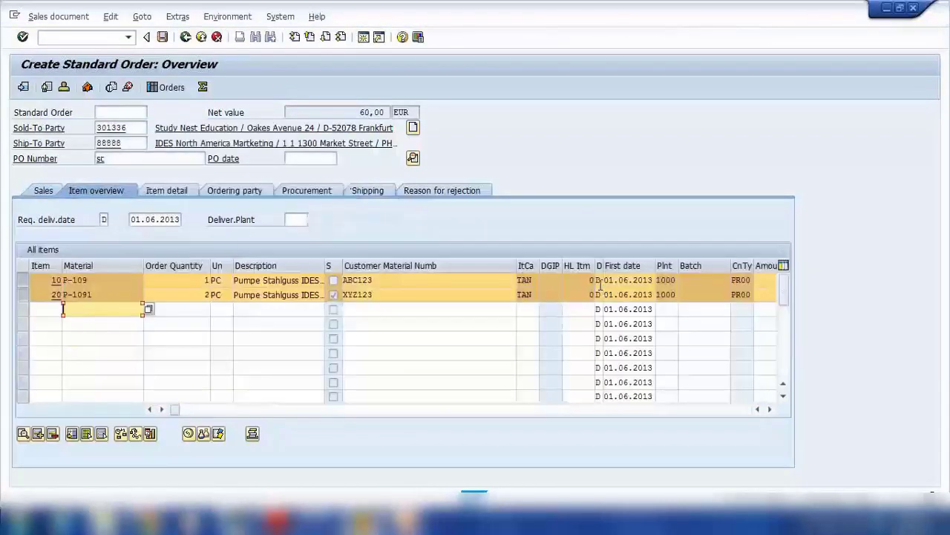
- Keep only item 10 (P-109) selected in the item overview and display its item details
{"action": "left_click", "coordinate": [661, 282]}
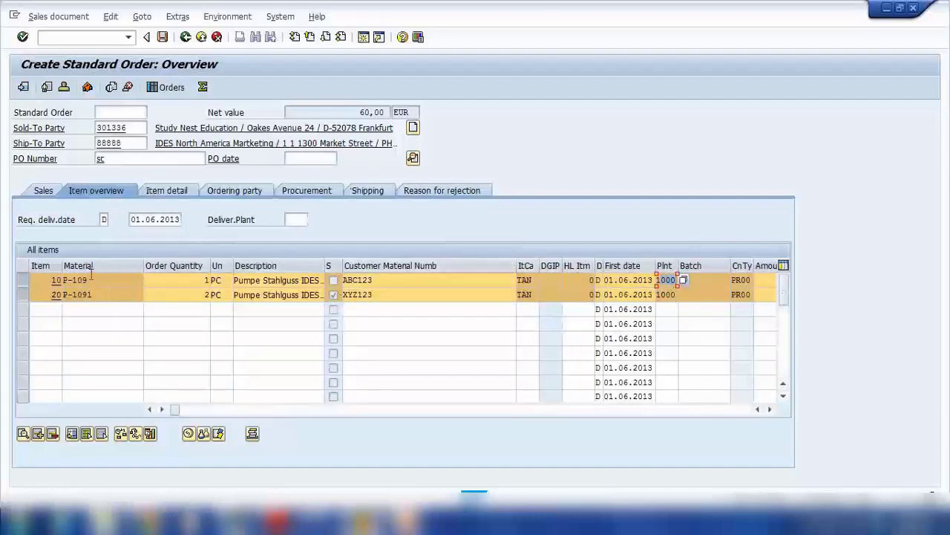
{"action": "left_click", "coordinate": [24, 294]}
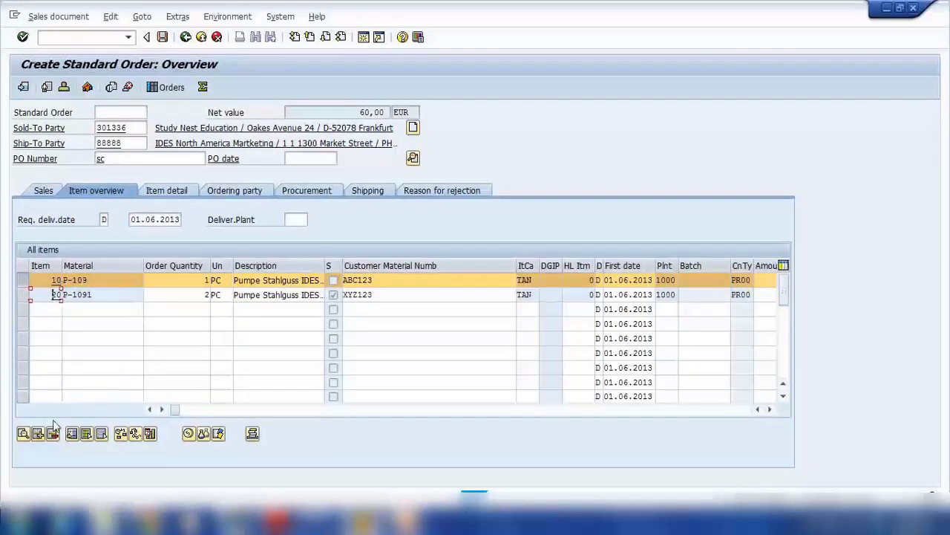
{"action": "left_click", "coordinate": [23, 434]}
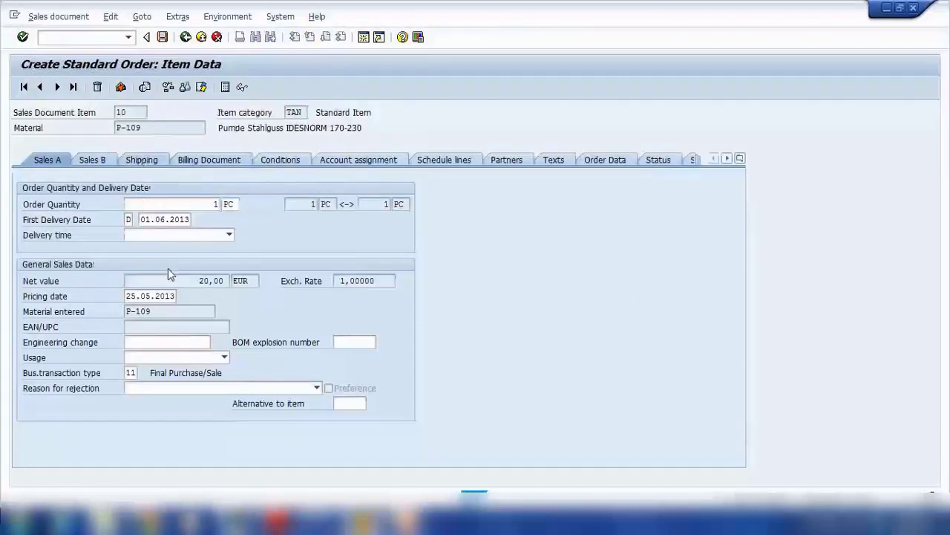
- Review the shipping and billing document data of order item 10, checking the plant and the billing block field
{"action": "key", "text": "ctrl+Page_Down"}
{"action": "key", "text": "ctrl+Page_Down"}
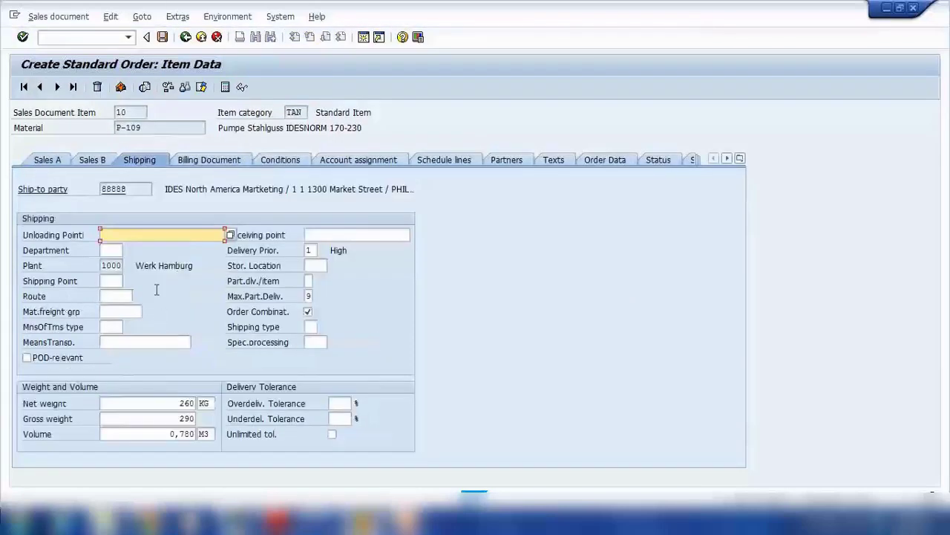
{"action": "left_click", "coordinate": [228, 251]}
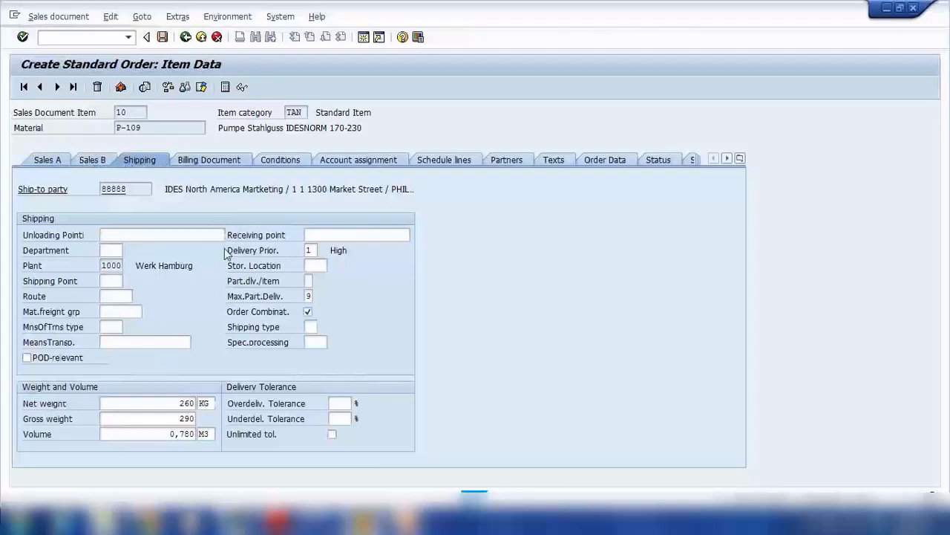
{"action": "key", "text": "ctrl+Page_Down"}
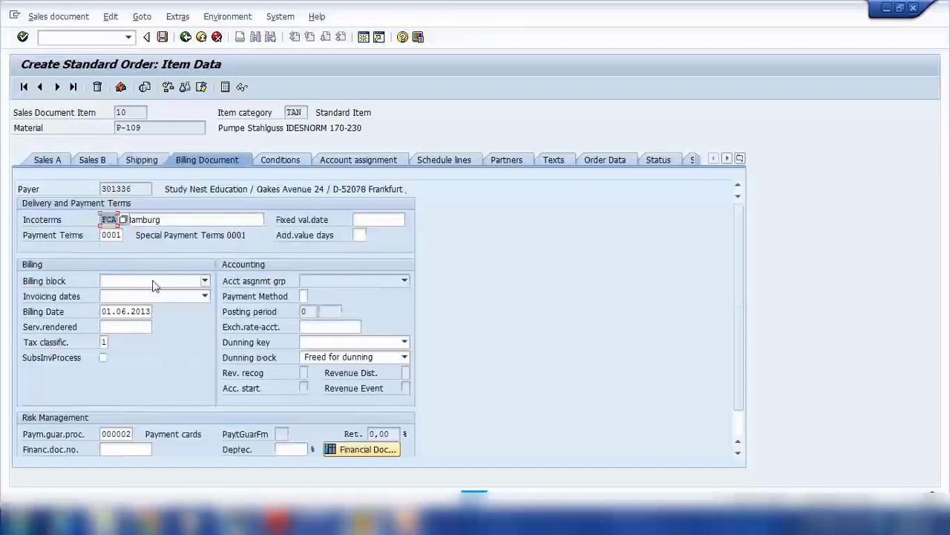
{"action": "left_click", "coordinate": [205, 281]}
{"action": "left_click", "coordinate": [206, 282]}
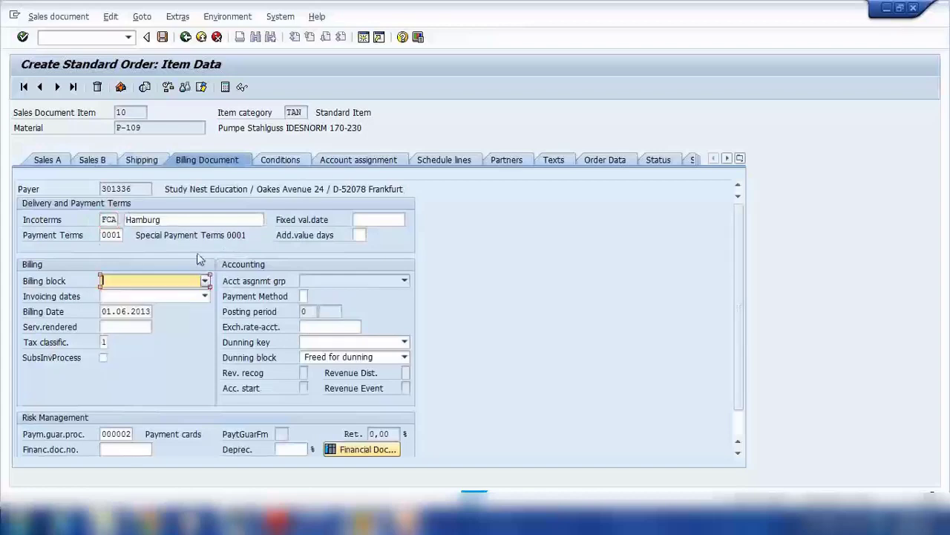
- Review item 10's Sales A, Sales B and Shipping data, including the available reasons for rejection
{"action": "left_click", "coordinate": [58, 162]}
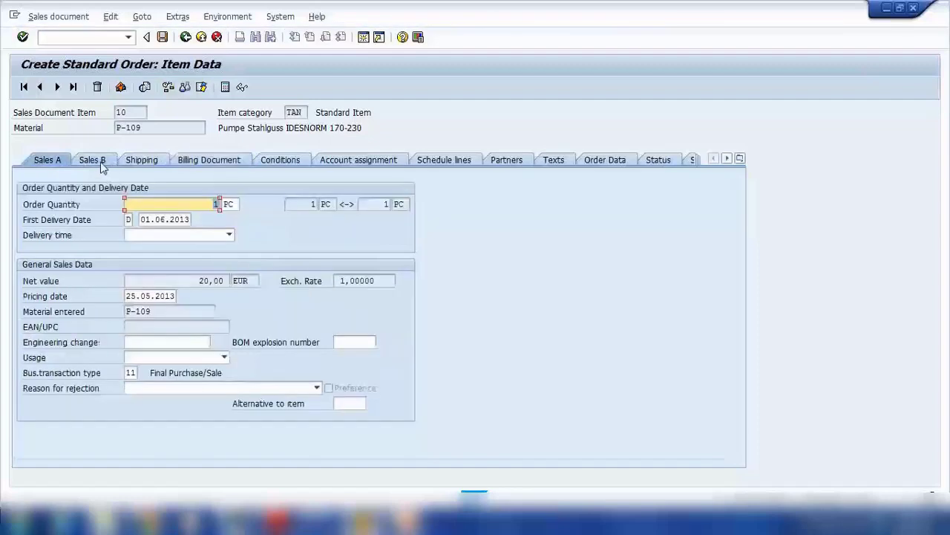
{"action": "left_click", "coordinate": [101, 163]}
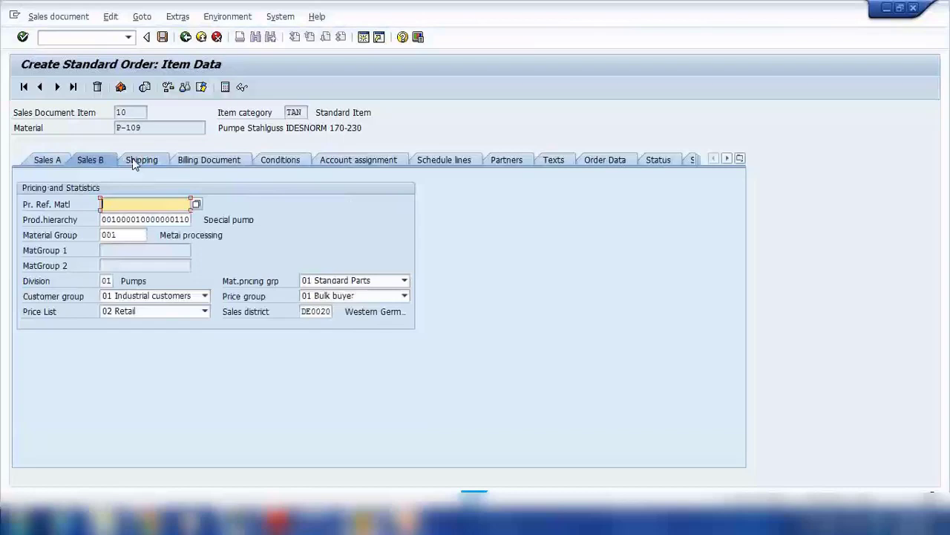
{"action": "left_click", "coordinate": [134, 163]}
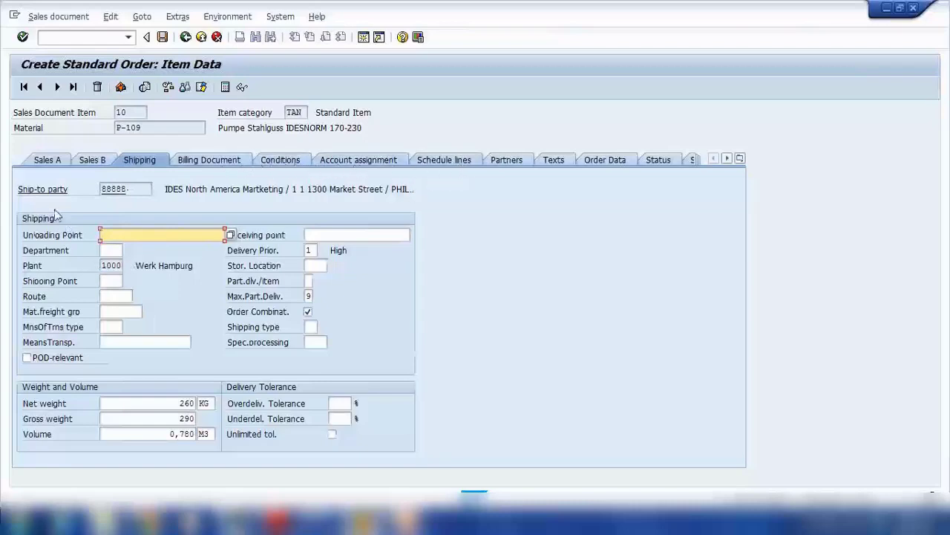
{"action": "left_click", "coordinate": [106, 190]}
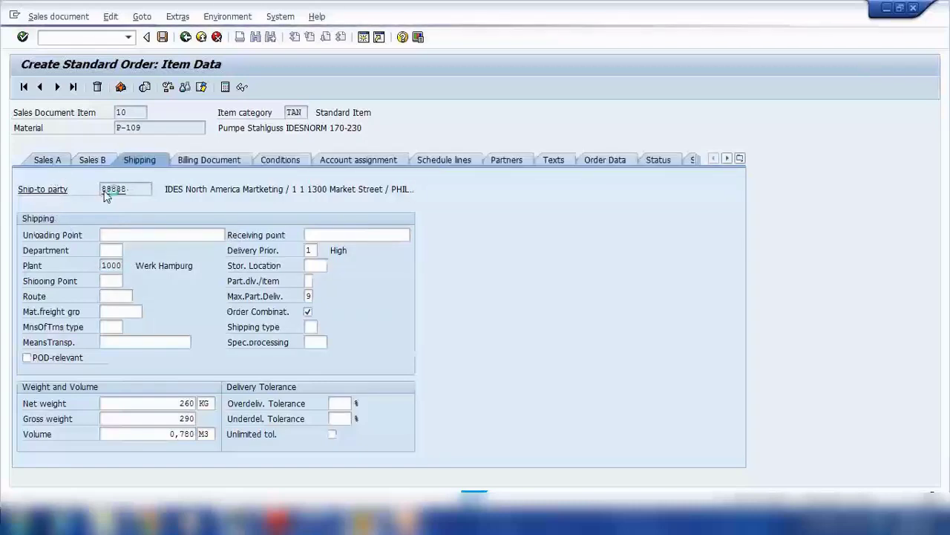
{"action": "key", "text": "Return"}
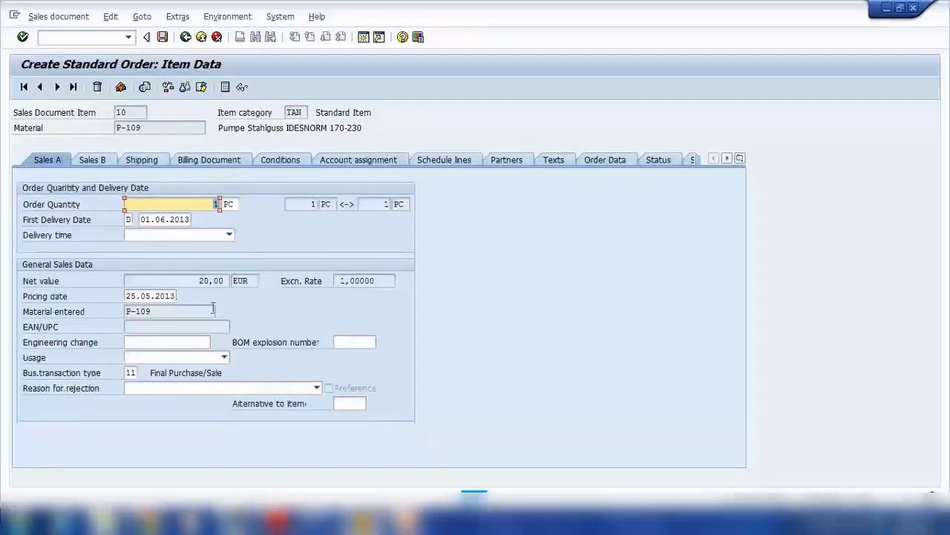
{"action": "left_click", "coordinate": [223, 388]}
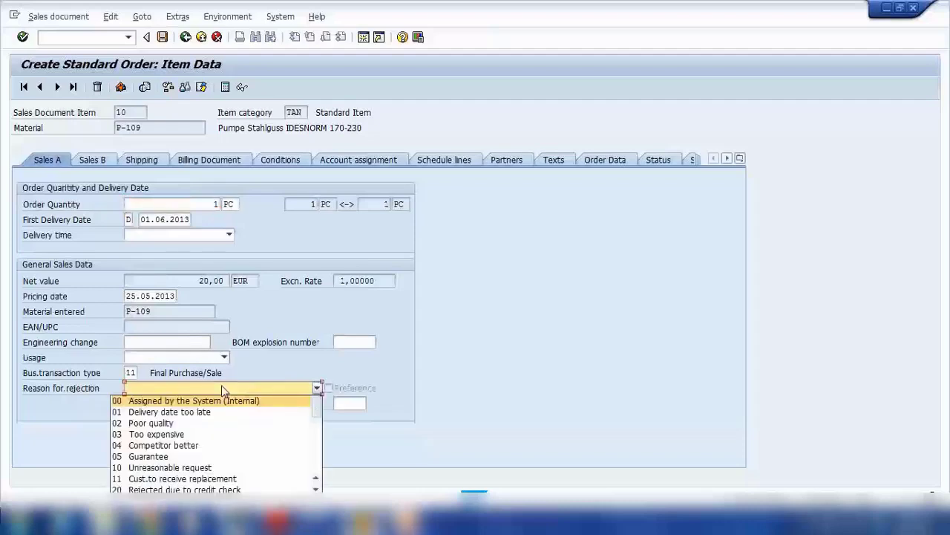
{"action": "left_click", "coordinate": [222, 388]}
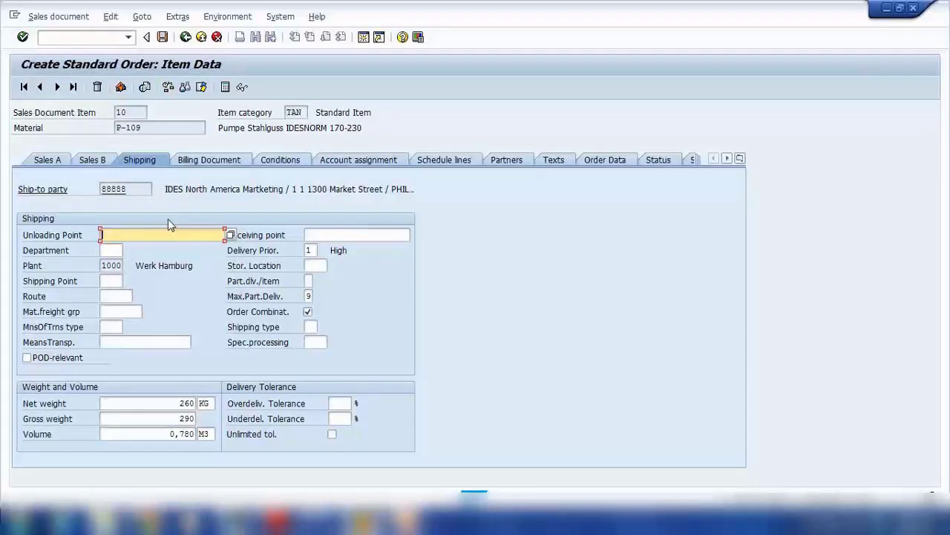
- Examine the delivery block options in the shipping data of item 10's schedule line, and return to the order overview
{"action": "left_click", "coordinate": [192, 161]}
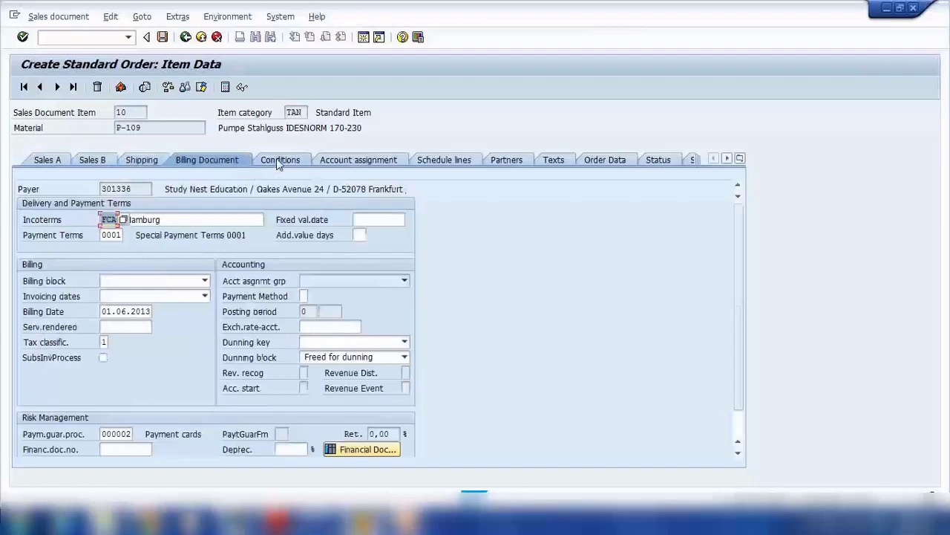
{"action": "left_click", "coordinate": [457, 166]}
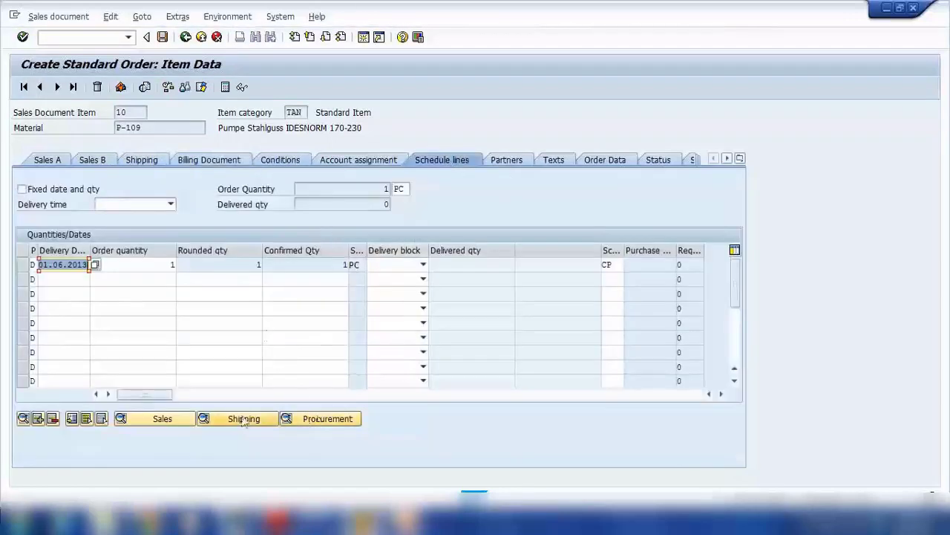
{"action": "key", "text": "Return"}
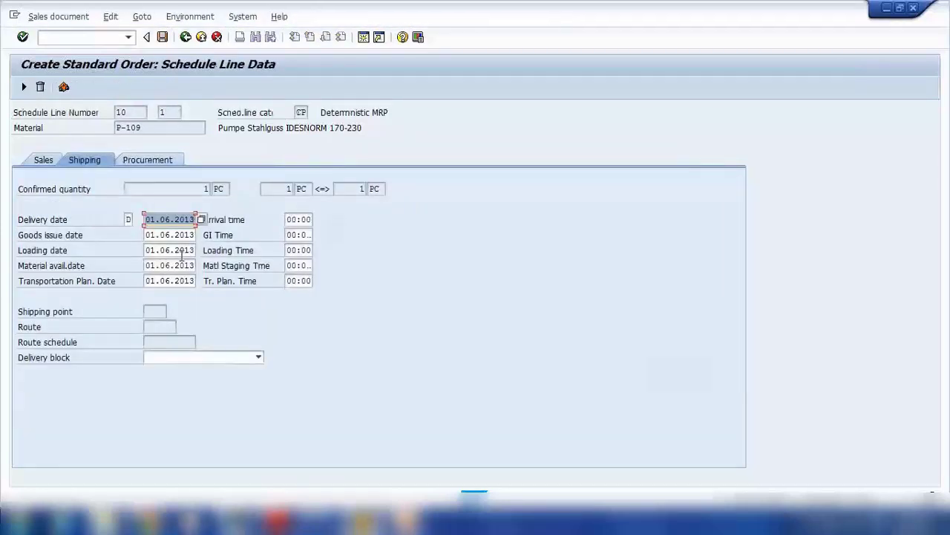
{"action": "left_click", "coordinate": [259, 357]}
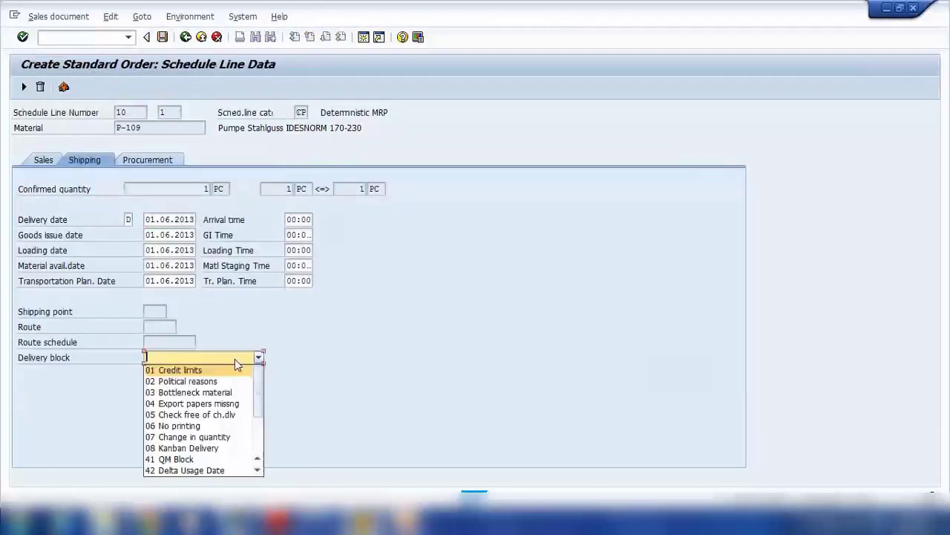
{"action": "left_click", "coordinate": [328, 384]}
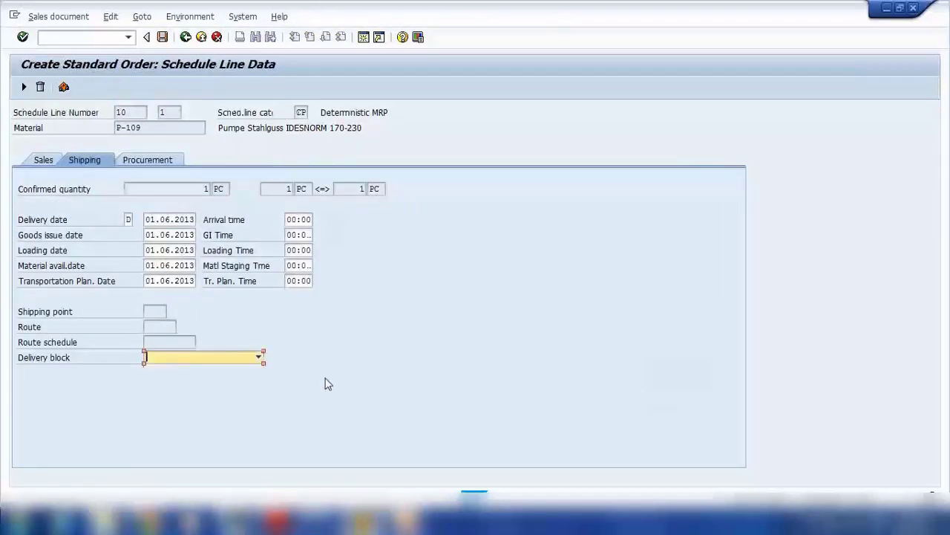
{"action": "left_click", "coordinate": [185, 37]}
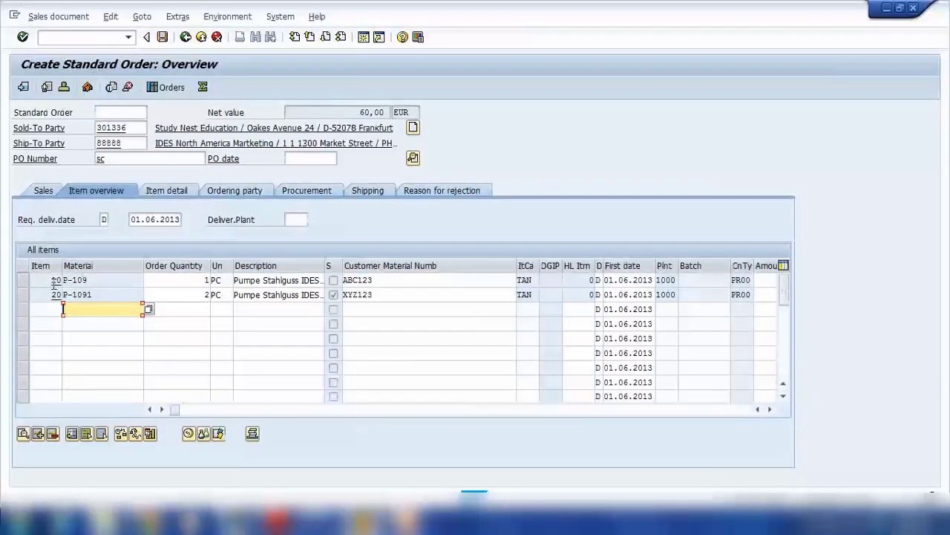
- Select both order items and fast-change their delivery block to 01 (Credit limits), leaving the header delivery block empty
{"action": "left_click_drag", "start_coordinate": [22, 280], "coordinate": [24, 296]}
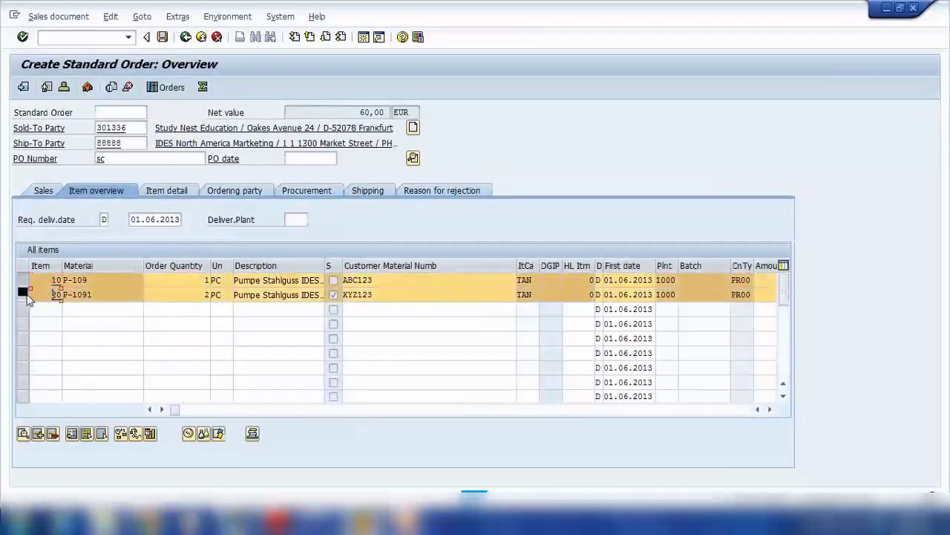
{"action": "left_click", "coordinate": [141, 16]}
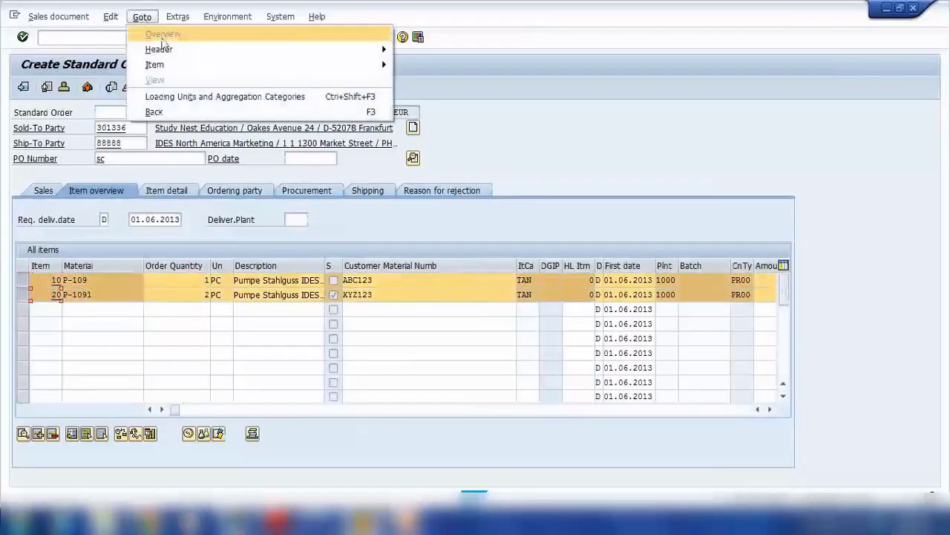
{"action": "mouse_move", "coordinate": [110, 17]}
{"action": "mouse_move", "coordinate": [179, 49]}
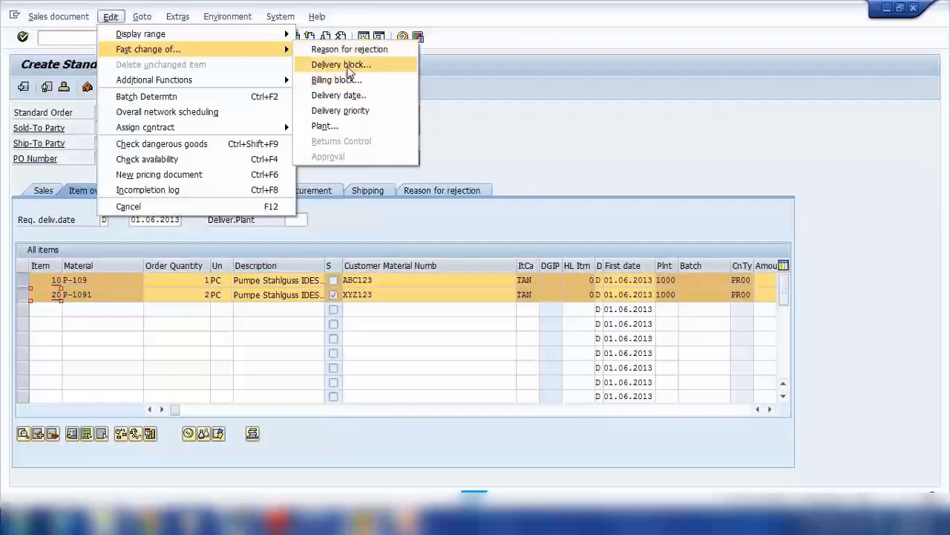
{"action": "left_click", "coordinate": [349, 67]}
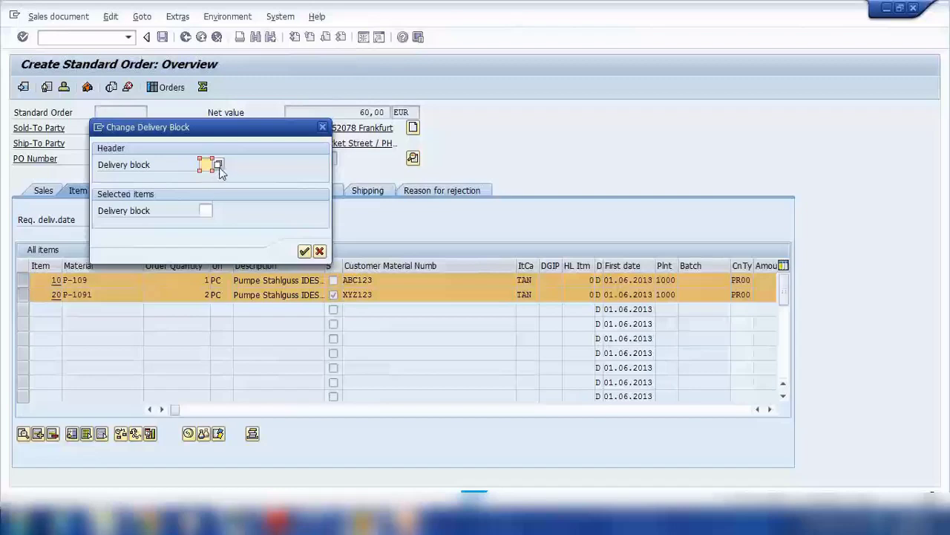
{"action": "left_click", "coordinate": [206, 212]}
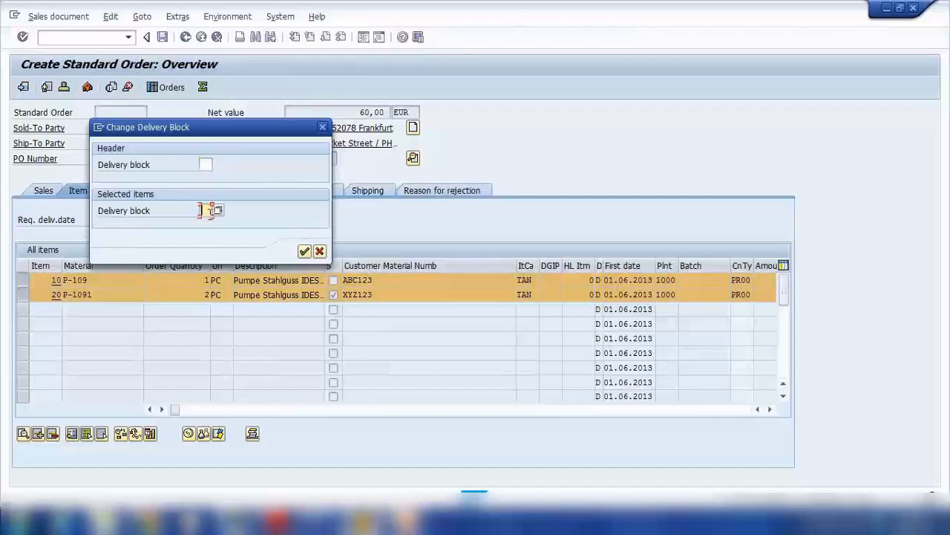
{"action": "left_click", "coordinate": [220, 210]}
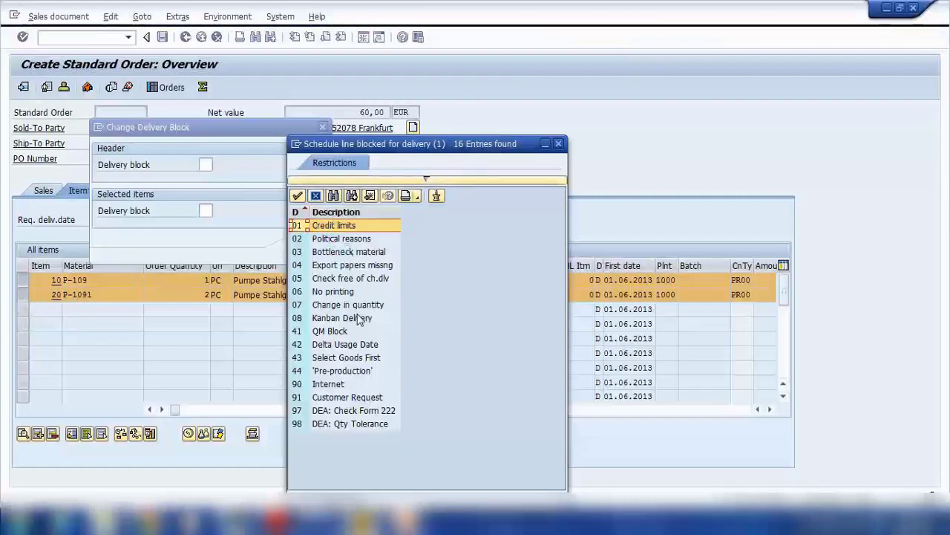
{"action": "left_click", "coordinate": [357, 228]}
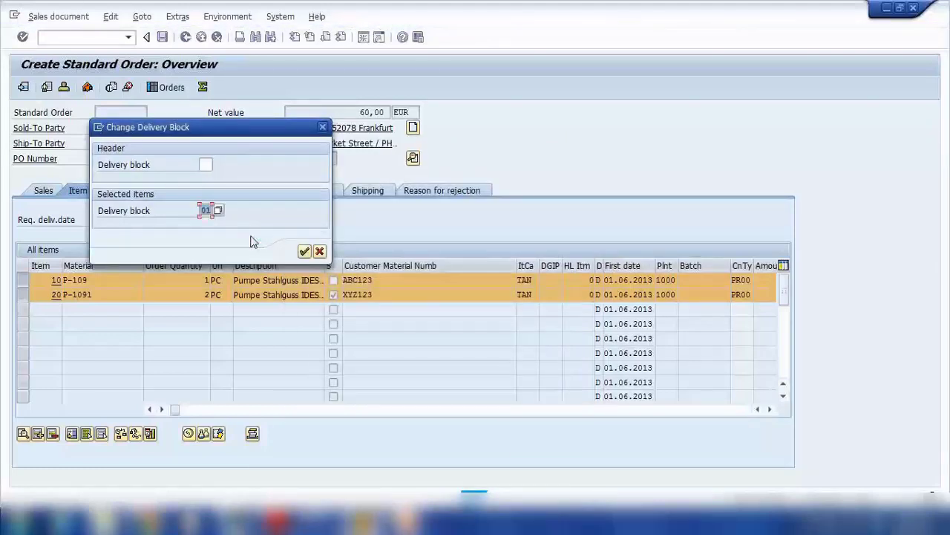
{"action": "left_click", "coordinate": [304, 252]}
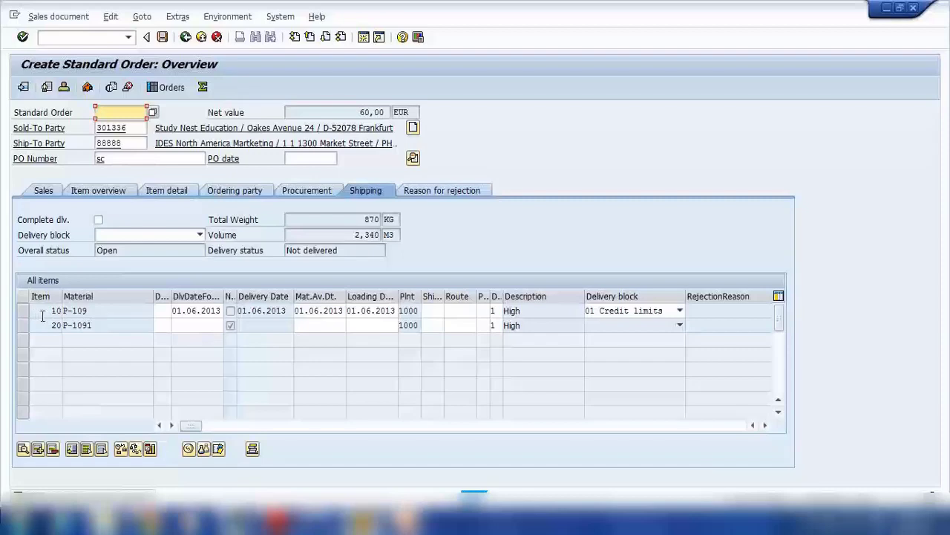
- Check the delivery block of items 10 and 20 in the order's shipping overview
{"action": "left_click", "coordinate": [680, 311]}
{"action": "left_click", "coordinate": [670, 287]}
{"action": "left_click", "coordinate": [679, 325]}
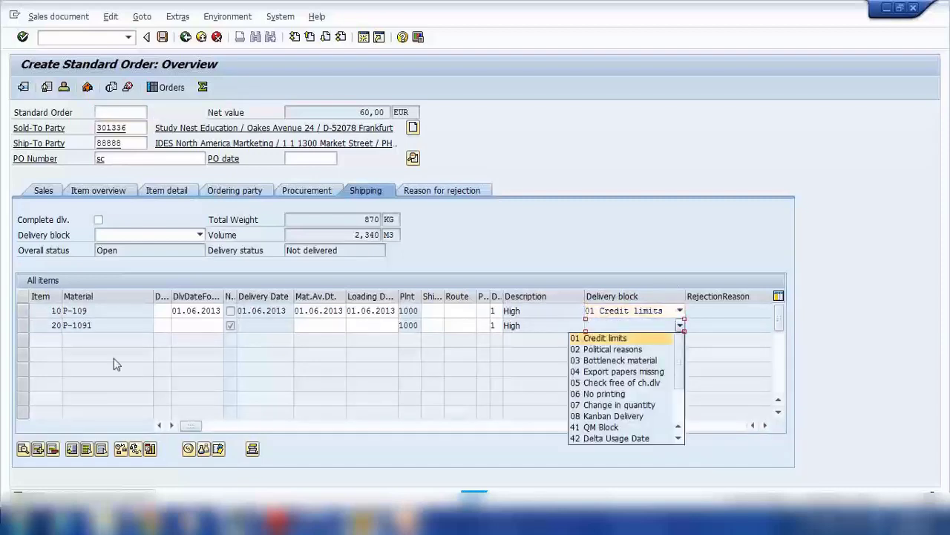
{"action": "left_click", "coordinate": [27, 334]}
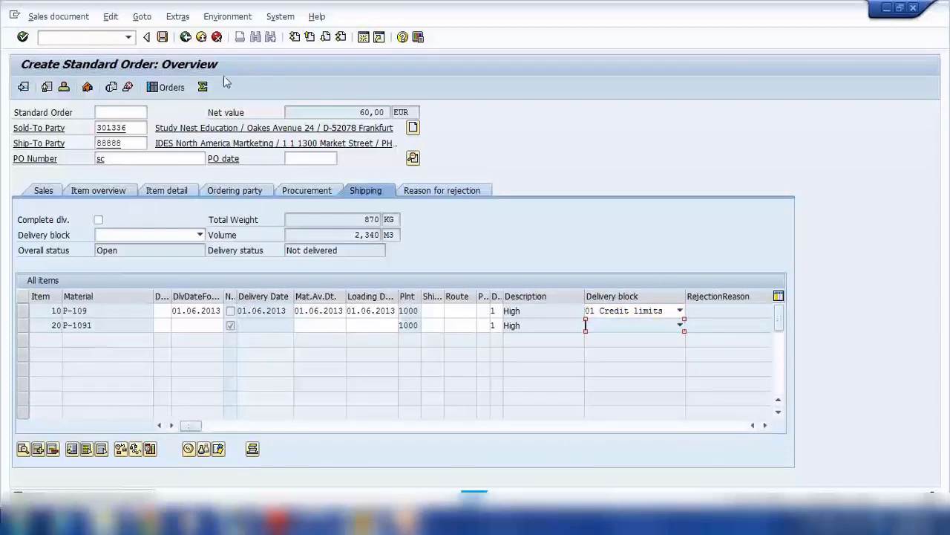
- Review the fast change options for the order, and consult the "Fast aid entry in Sales Document" slide in PowerPoint
{"action": "left_click", "coordinate": [110, 16]}
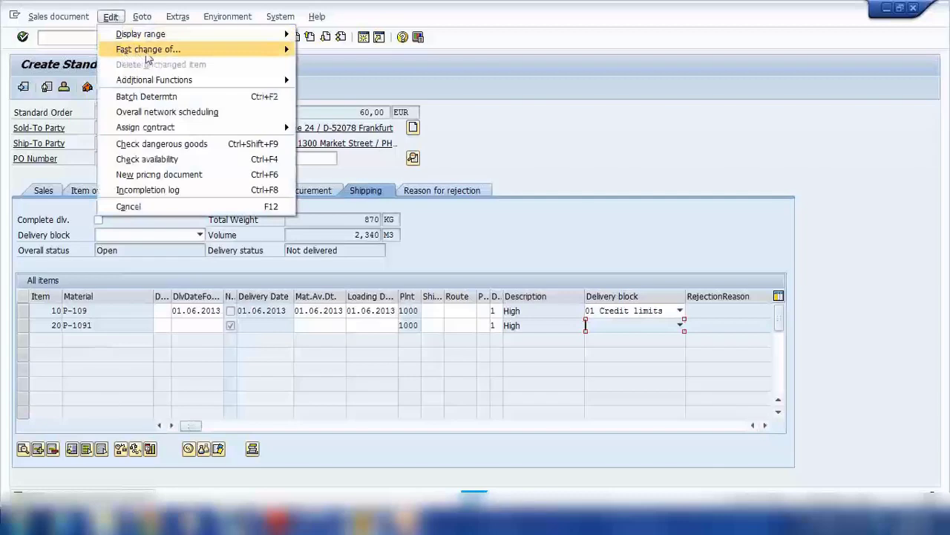
{"action": "mouse_move", "coordinate": [148, 52]}
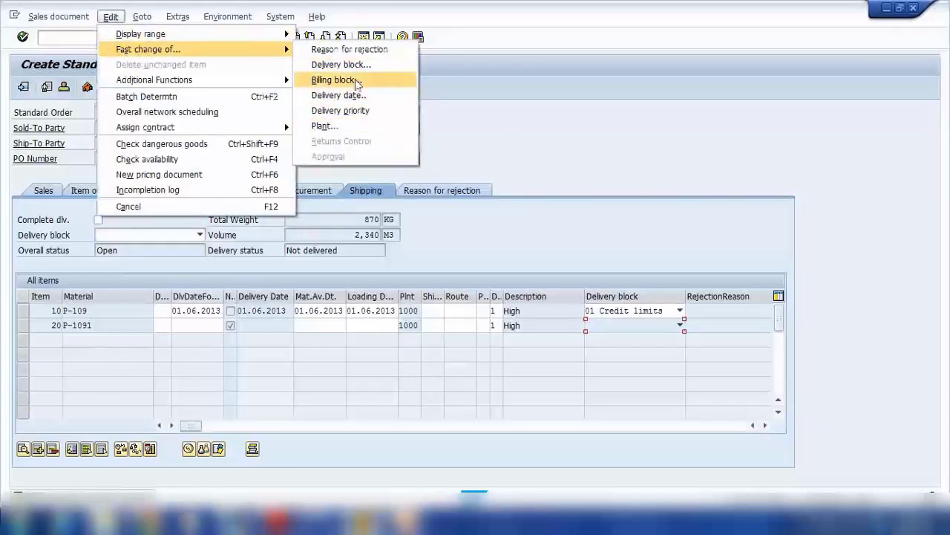
{"action": "left_click", "coordinate": [496, 112]}
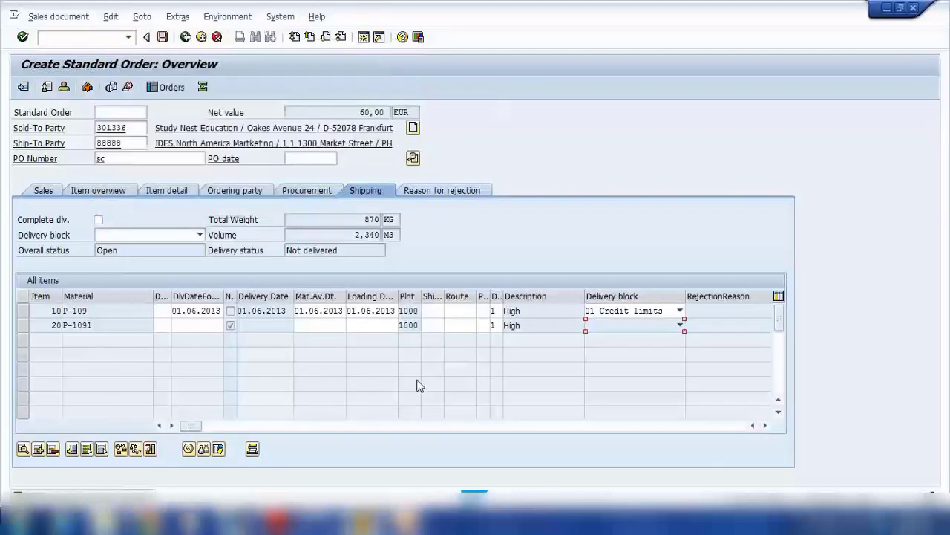
{"action": "left_click", "coordinate": [409, 520]}
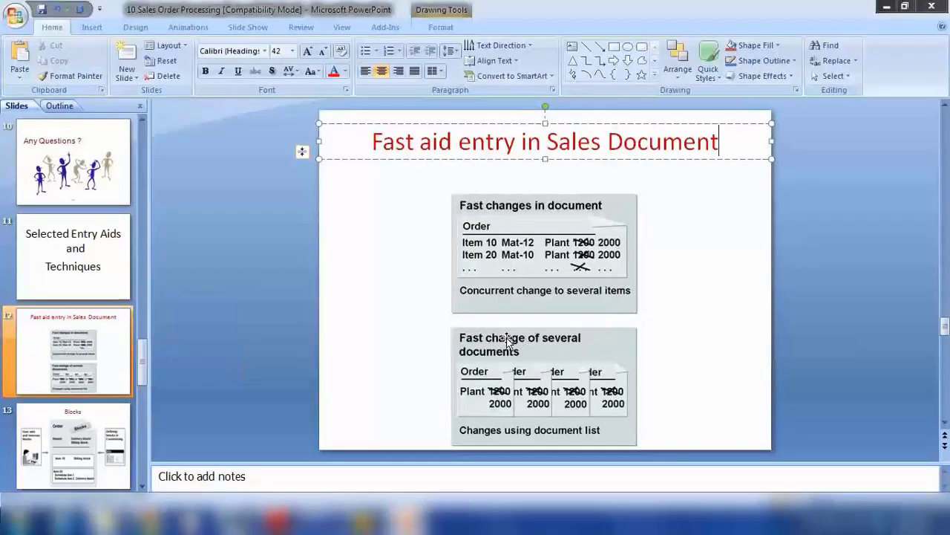
{"action": "left_click", "coordinate": [887, 7]}
- Leave the standard order without saving its data
{"action": "left_click", "coordinate": [162, 36]}
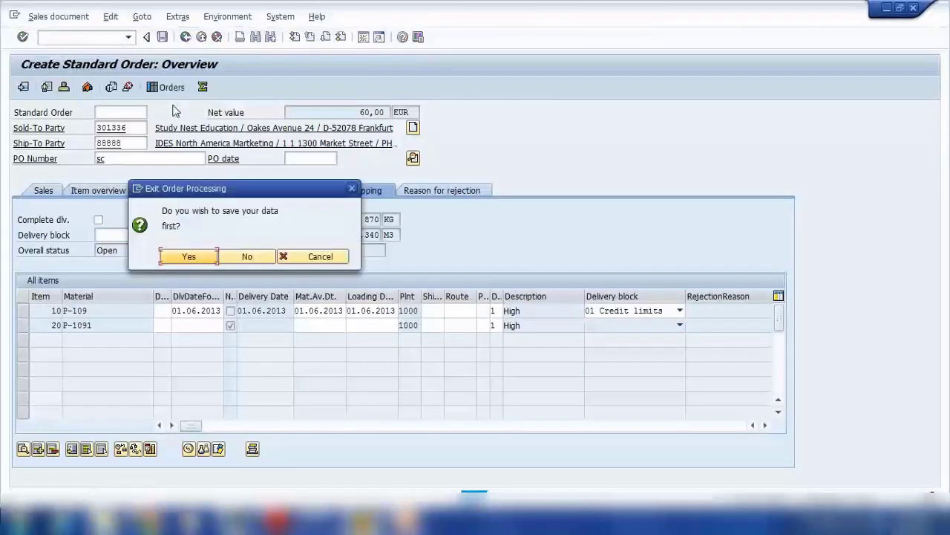
{"action": "left_click", "coordinate": [246, 256]}
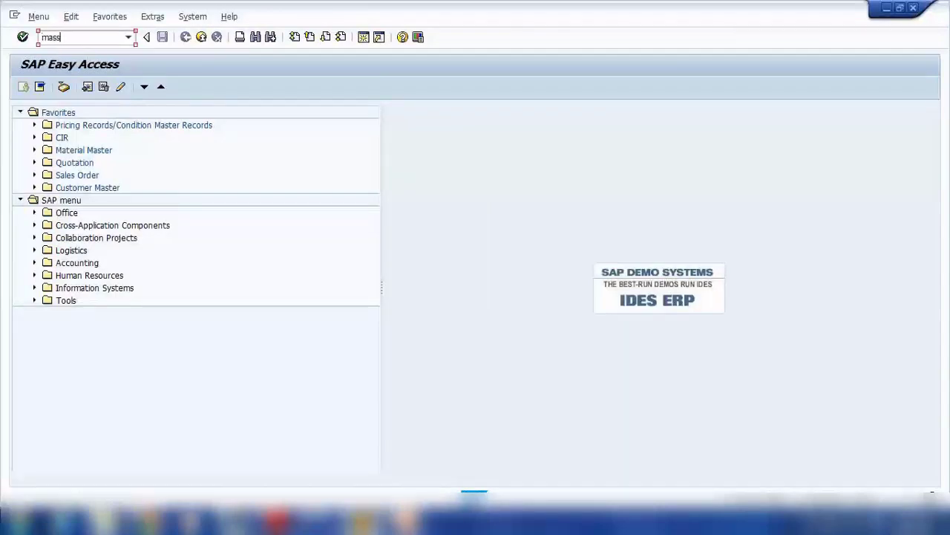
- Run transaction mass and choose object type BUS2032 (Sales orders) for the mass maintenance
{"action": "key", "text": "Return"}
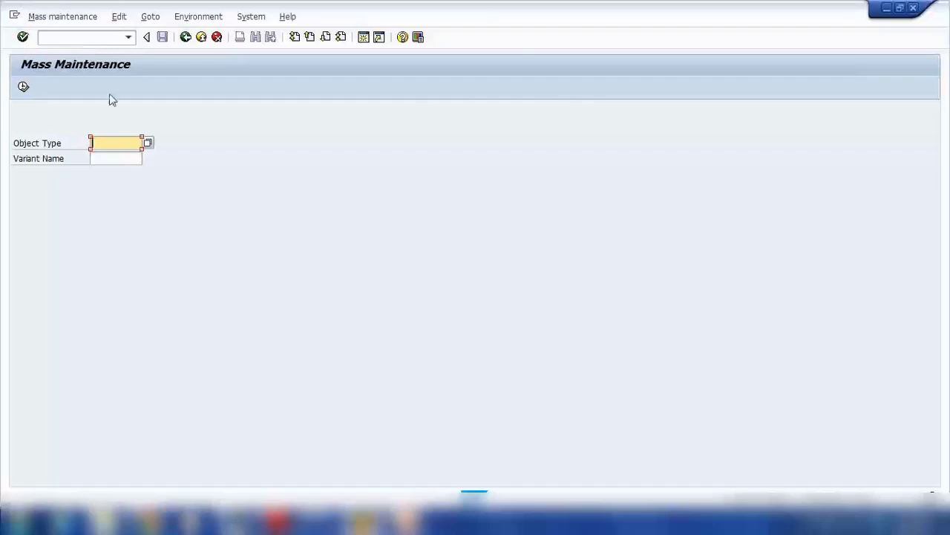
{"action": "left_click", "coordinate": [147, 144]}
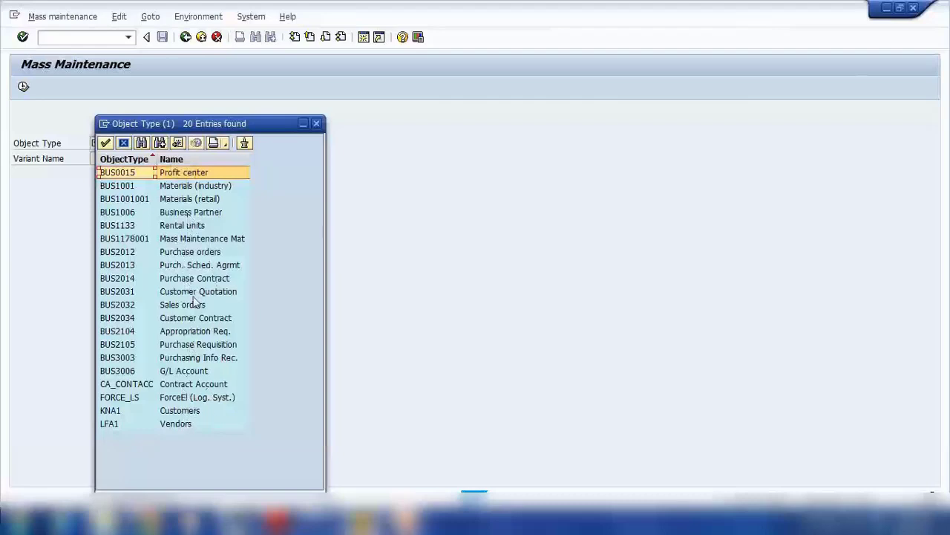
{"action": "left_click", "coordinate": [125, 307]}
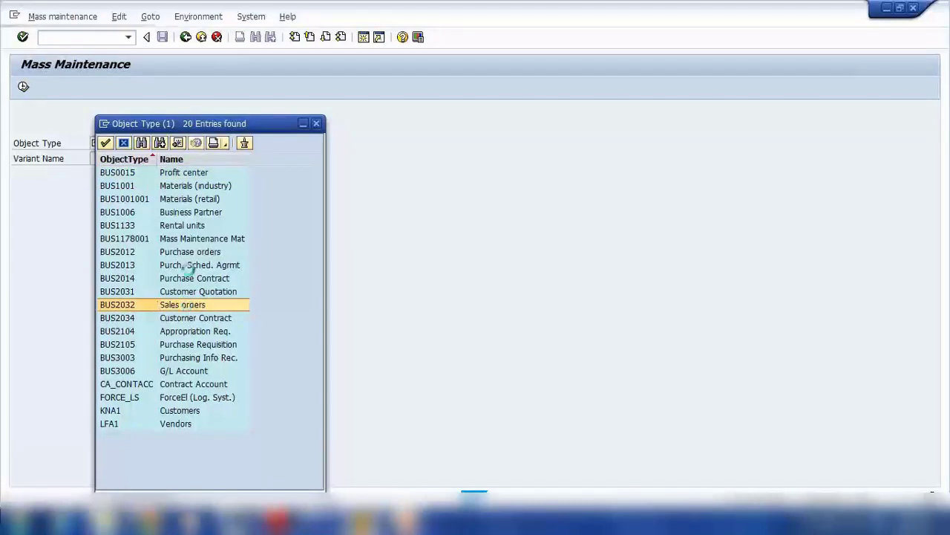
{"action": "key", "text": "Return"}
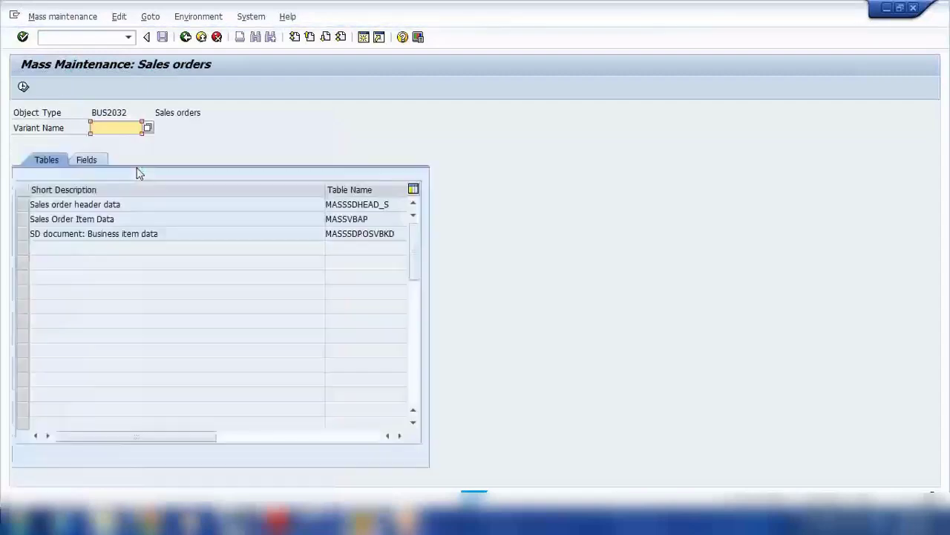
- Select only the Sales order header data table (MASSSDHEAD_S) and execute to reach the restriction of data records to be changed
{"action": "left_click", "coordinate": [23, 206]}
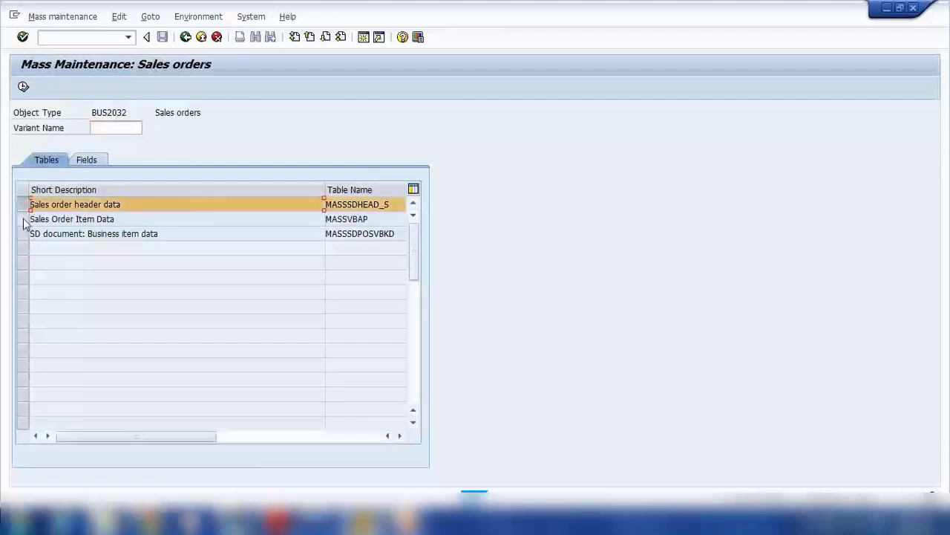
{"action": "left_click", "coordinate": [23, 223], "text": "ctrl"}
{"action": "left_click", "coordinate": [24, 223], "text": "ctrl"}
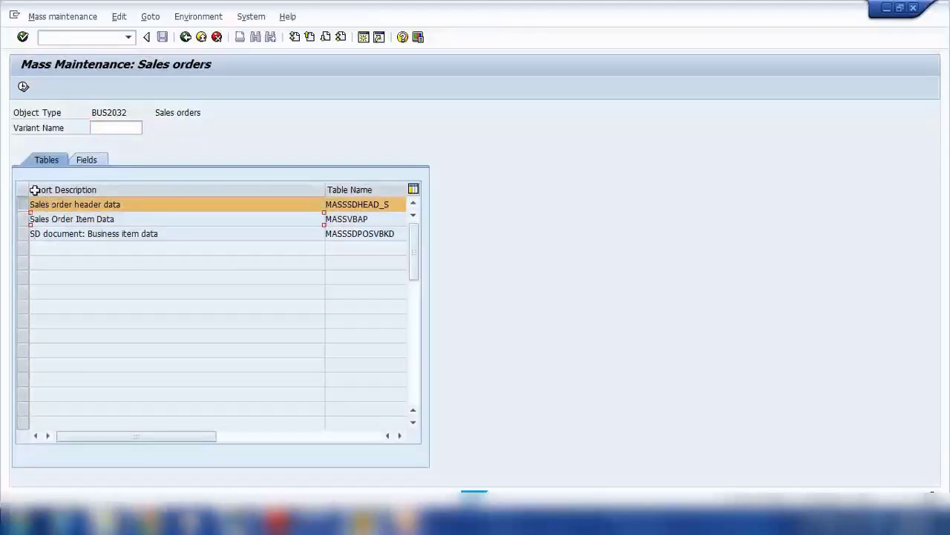
{"action": "left_click", "coordinate": [23, 86]}
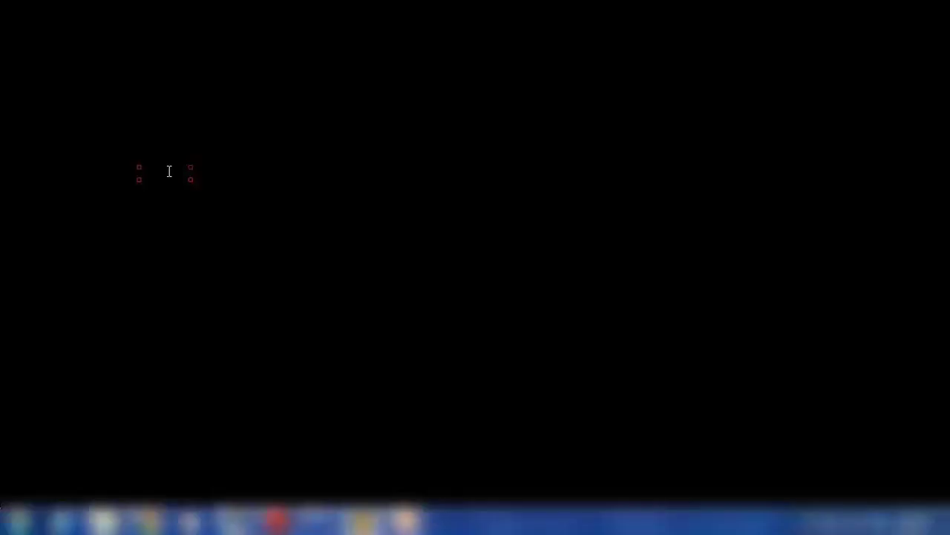
- Enter two sales order numbers as single values in the multiple selection for Sales Document
{"action": "left_click", "coordinate": [262, 174]}
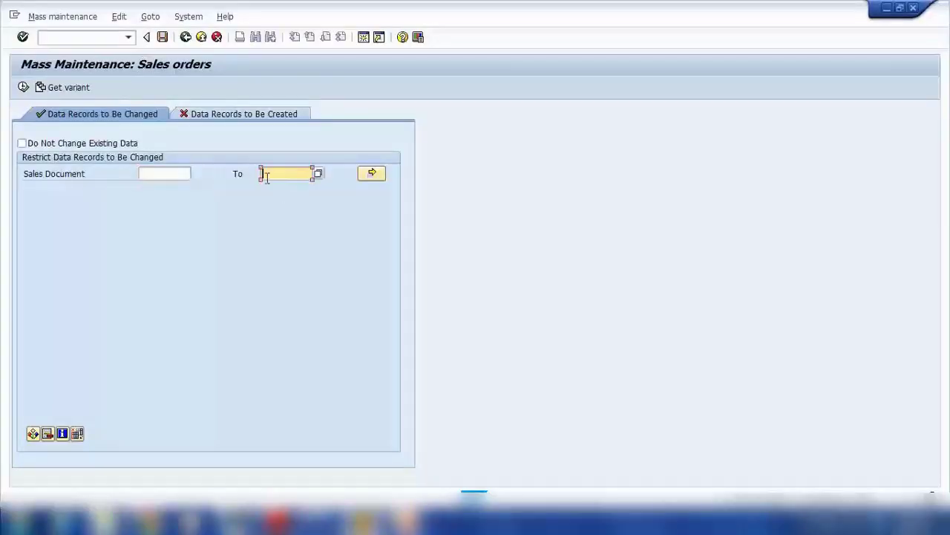
{"action": "left_click", "coordinate": [262, 175]}
{"action": "left_click", "coordinate": [372, 174]}
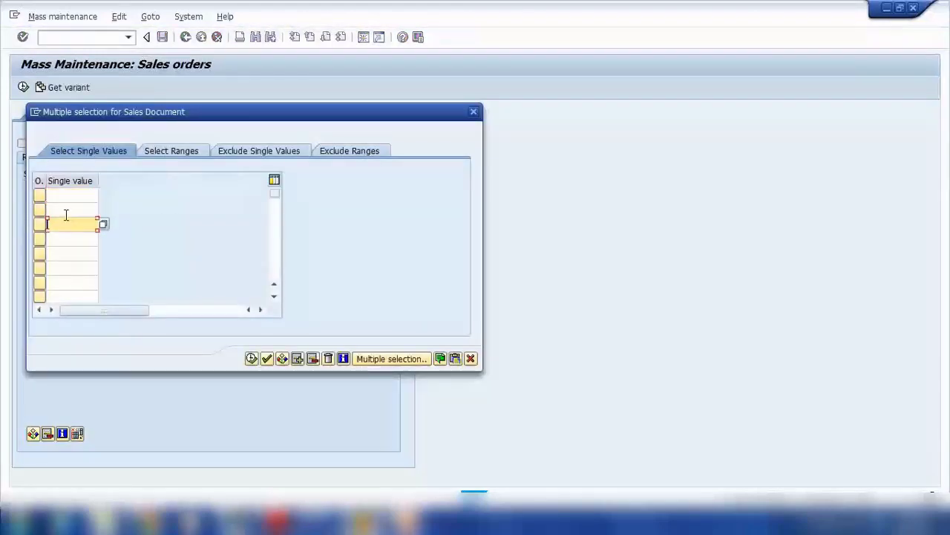
{"action": "type", "text": "30"}
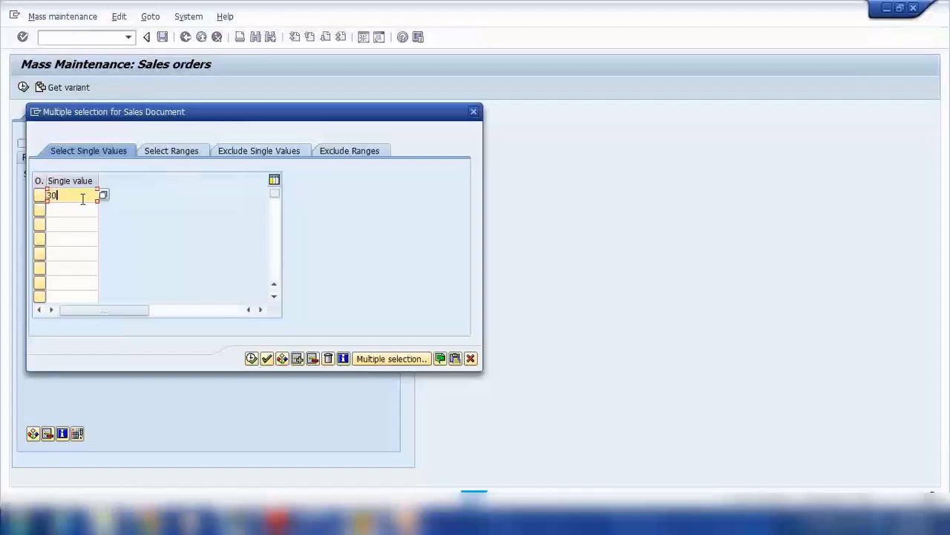
{"action": "type", "text": "1390"}
{"action": "left_click", "coordinate": [66, 211]}
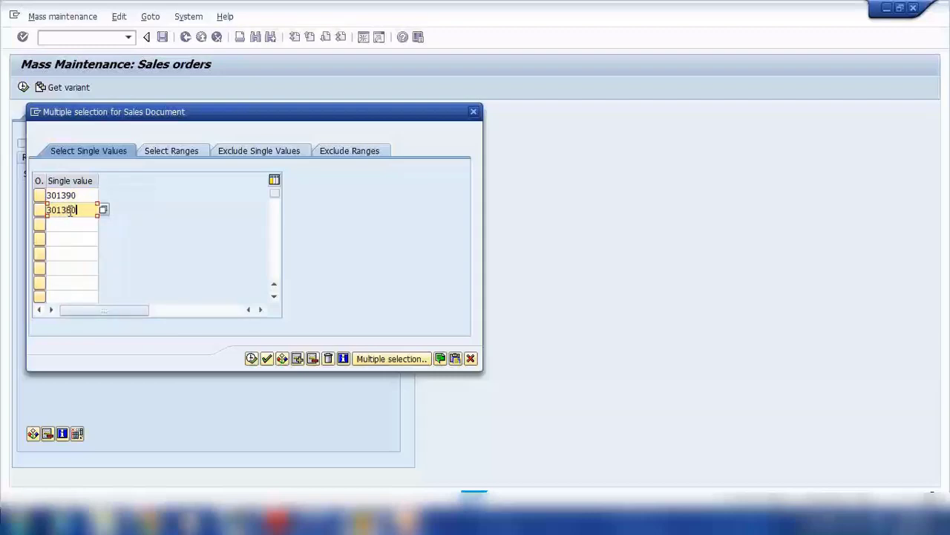
- Review the Select Ranges, Exclude Single Values and Exclude Ranges options of the multiple selection
{"action": "left_click", "coordinate": [171, 153]}
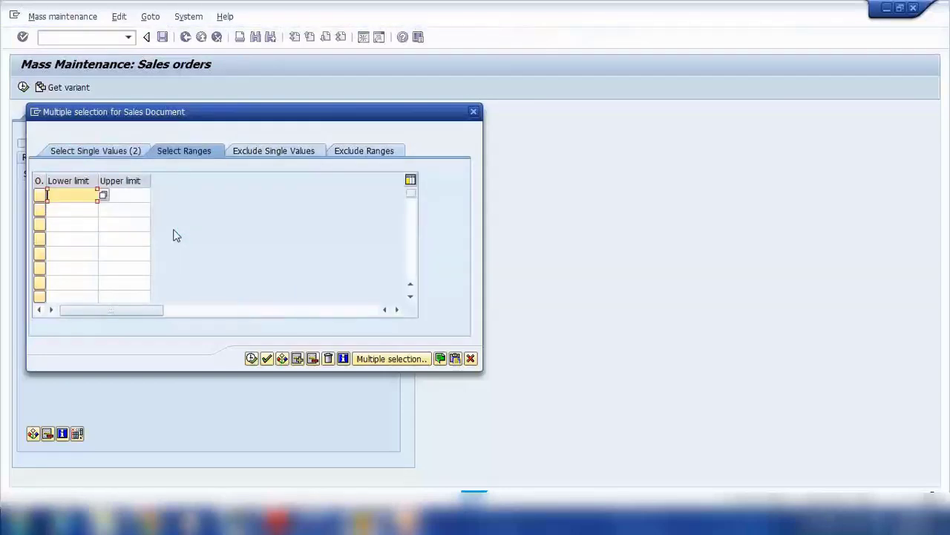
{"action": "left_click", "coordinate": [266, 158]}
{"action": "left_click", "coordinate": [355, 152]}
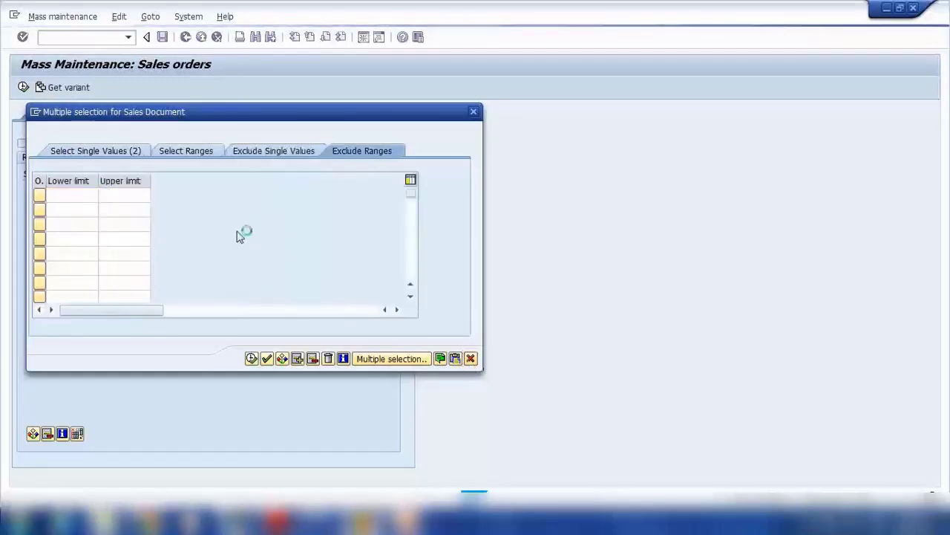
- Close the multiple selection and restrict the sales documents to a range with a from and a to order number
{"action": "left_click", "coordinate": [248, 257]}
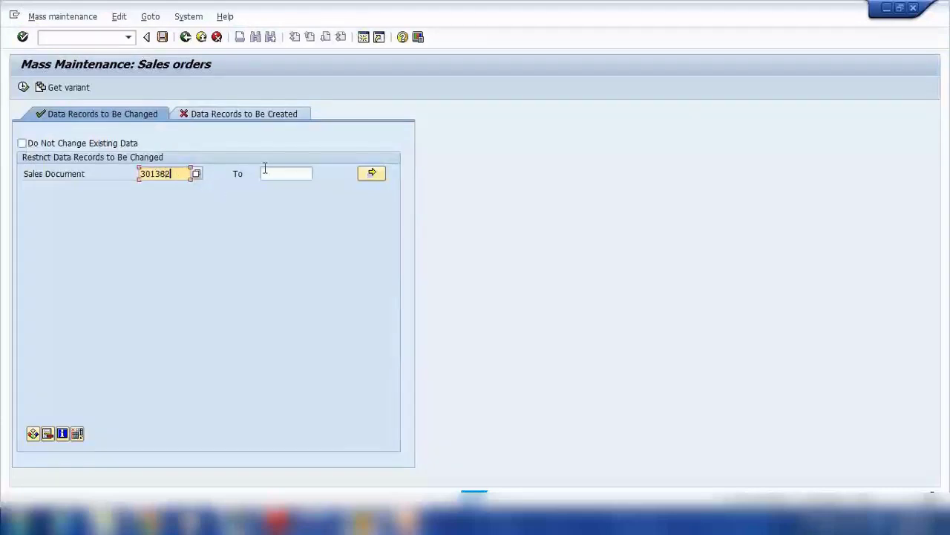
{"action": "left_click", "coordinate": [288, 174]}
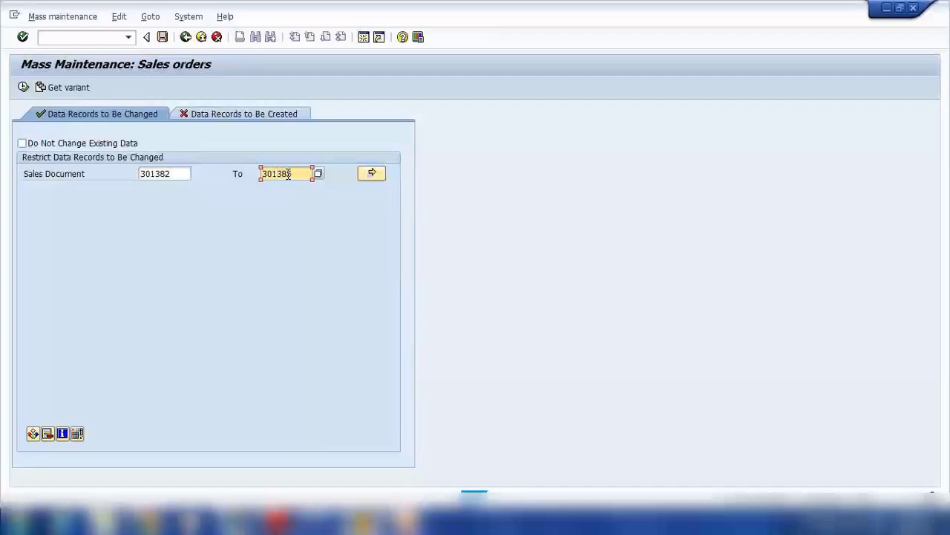
{"action": "key", "text": "Return"}
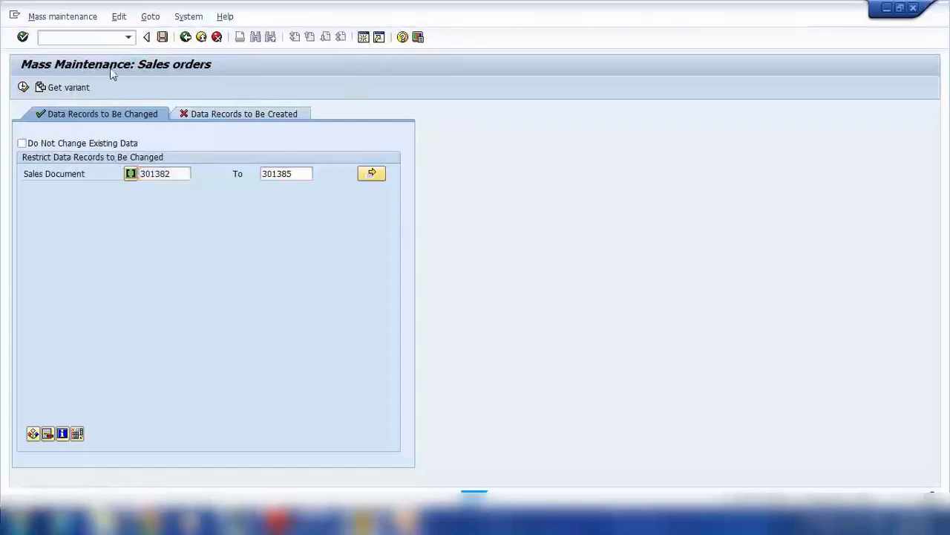
- Look up an existing sales order number on the initial screen of VA02, and return to the Mass Maintenance session
{"action": "key", "text": "F3"}
{"action": "type", "text": "va02"}
{"action": "key", "text": "Return"}
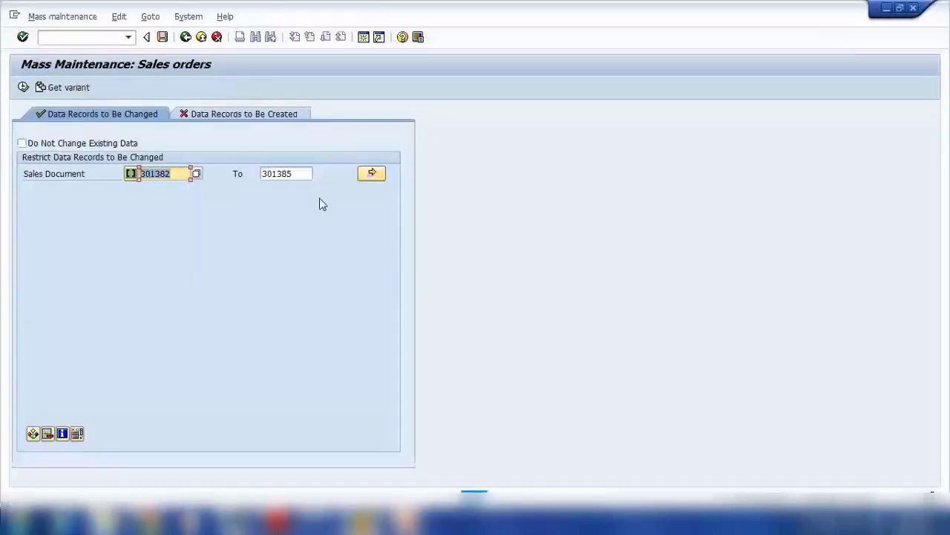
{"action": "mouse_move", "coordinate": [368, 523]}
{"action": "left_click", "coordinate": [500, 441]}
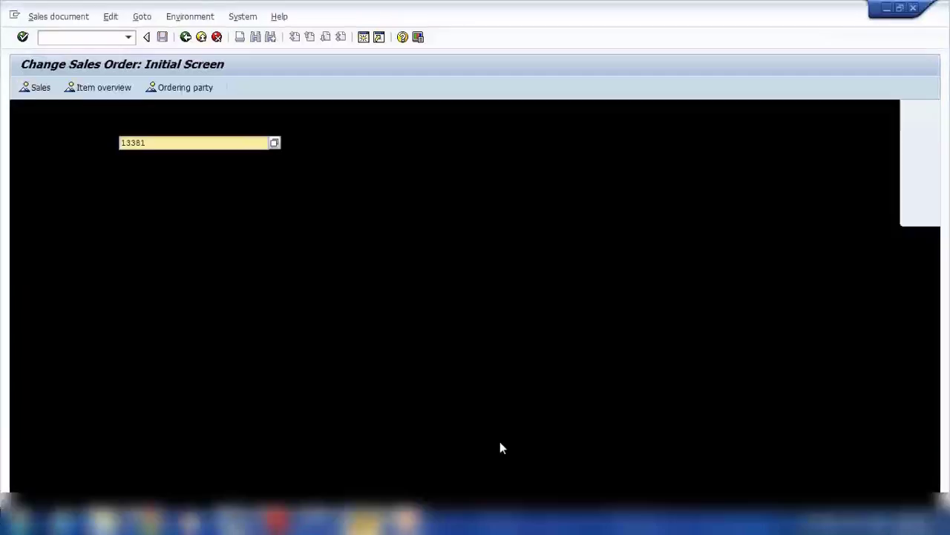
{"action": "key", "text": "alt+Tab"}
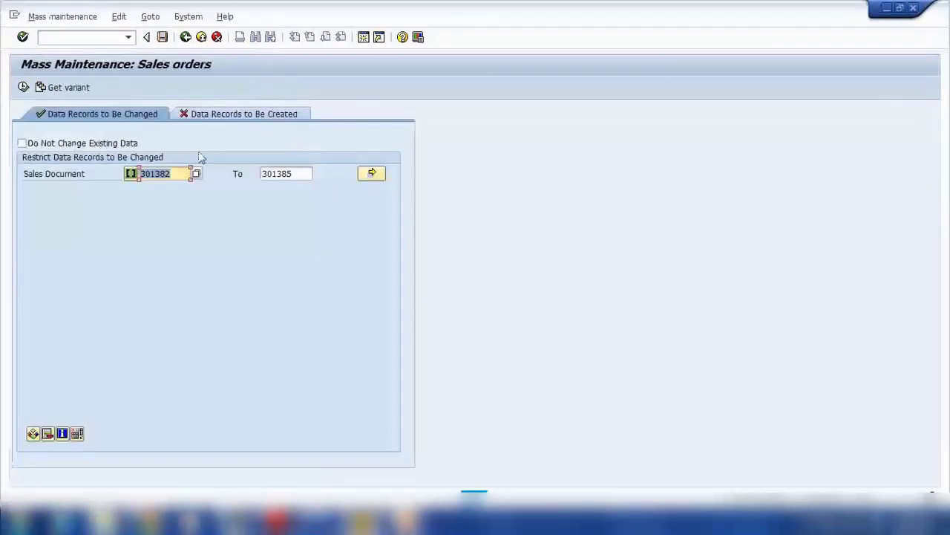
- Replace both limits of the Sales Document range, starting from the order number shown in VA02, and confirm the restriction
{"action": "type", "text": "1"}
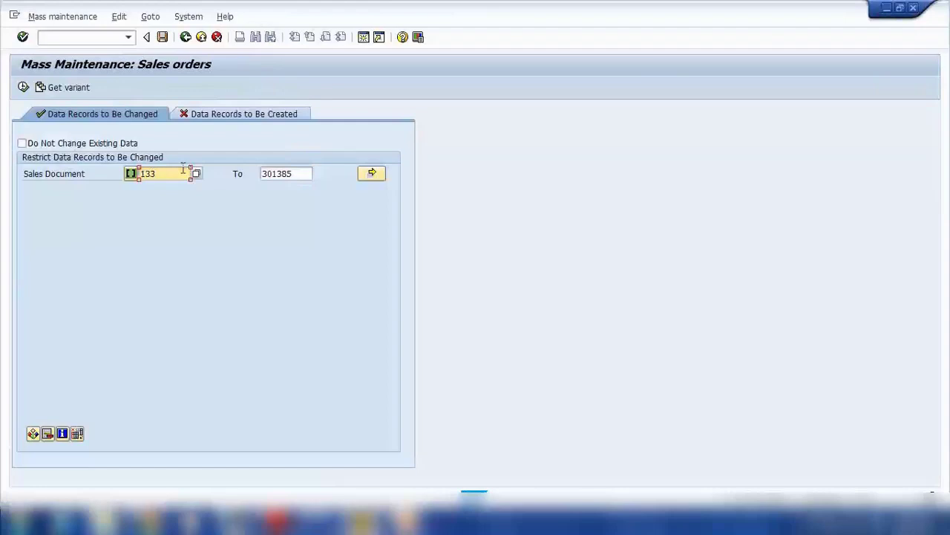
{"action": "double_click", "coordinate": [306, 175]}
{"action": "type", "text": "1"}
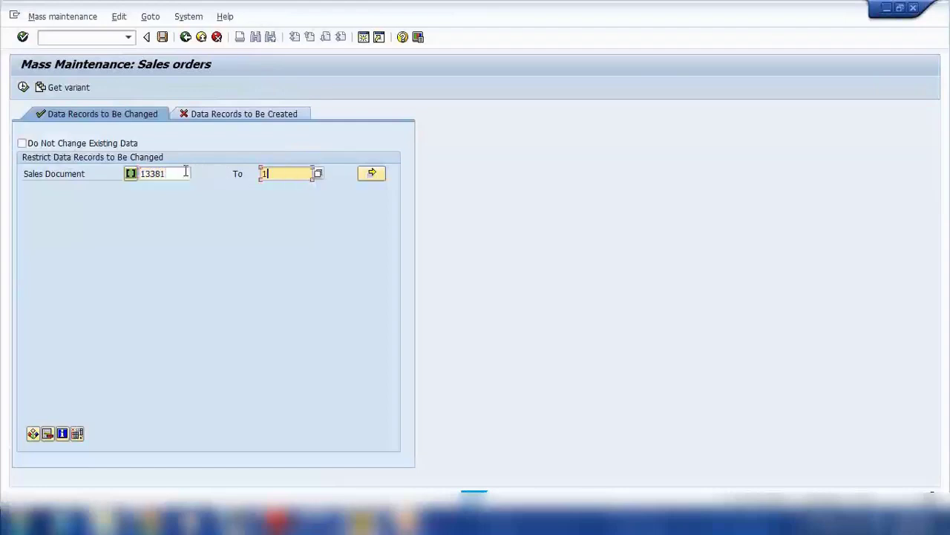
{"action": "type", "text": "3385"}
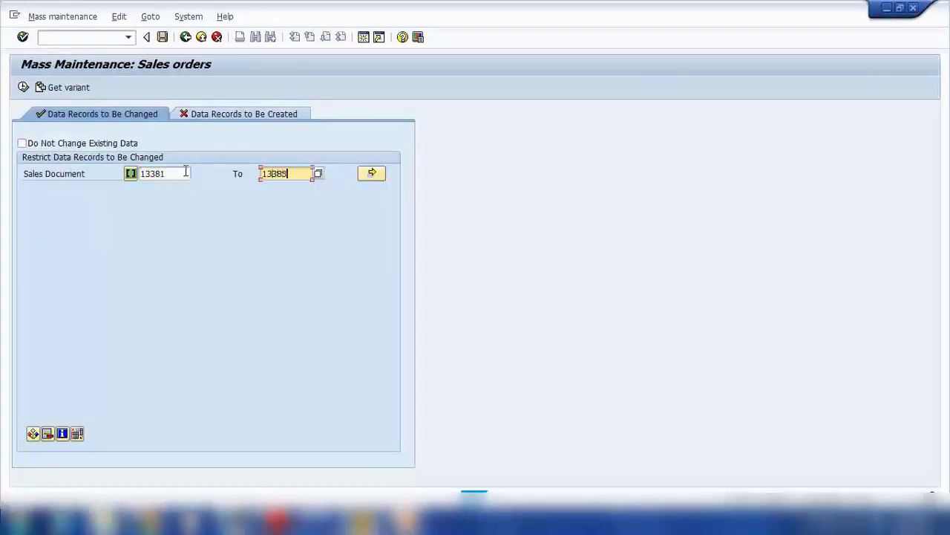
{"action": "key", "text": "Return"}
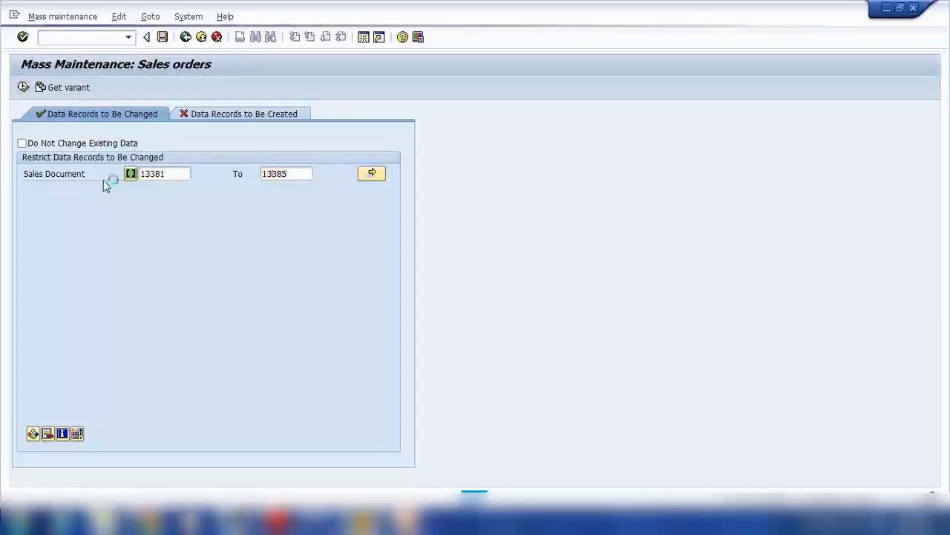